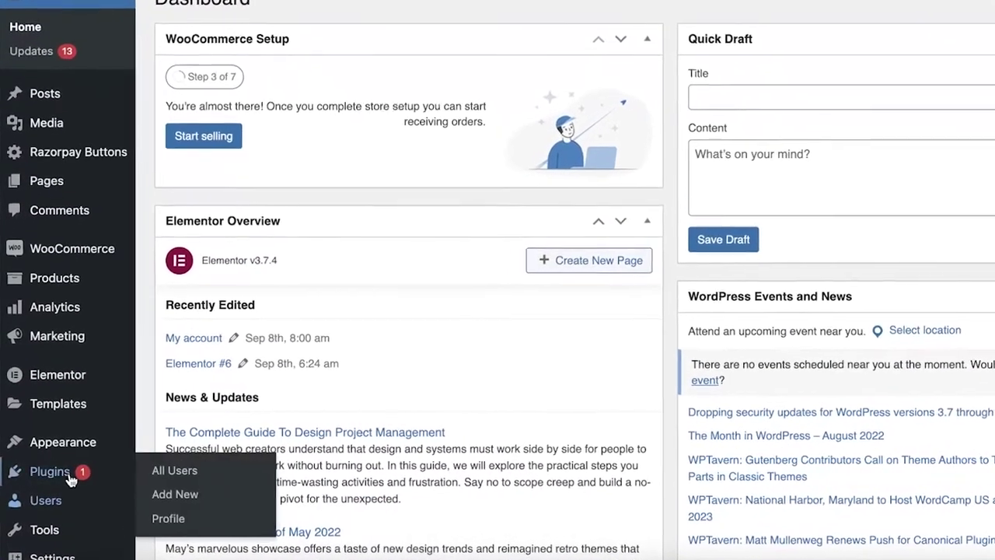
Go to Plugins > Add New in the WordPress admin sidebar.
mouse_move(70, 479)
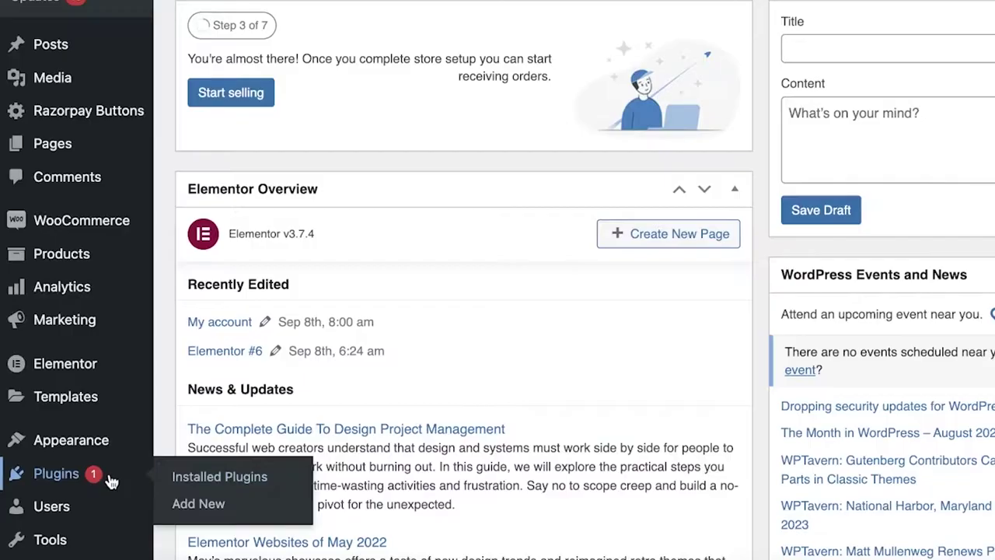
click(198, 504)
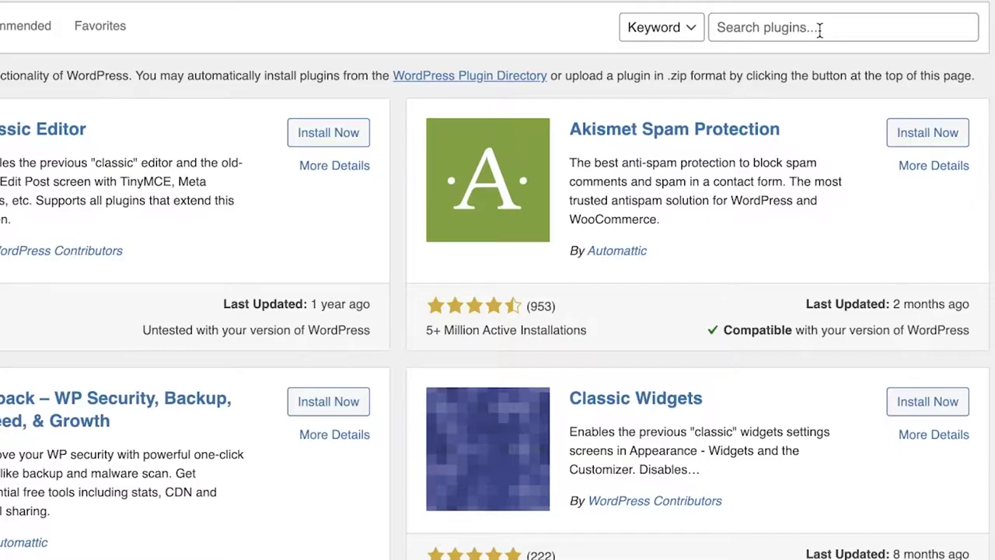
Search plugins for 'forminator' and install Forminator – Contact Form, Payment Form & Custom Form Builder.
click(819, 29)
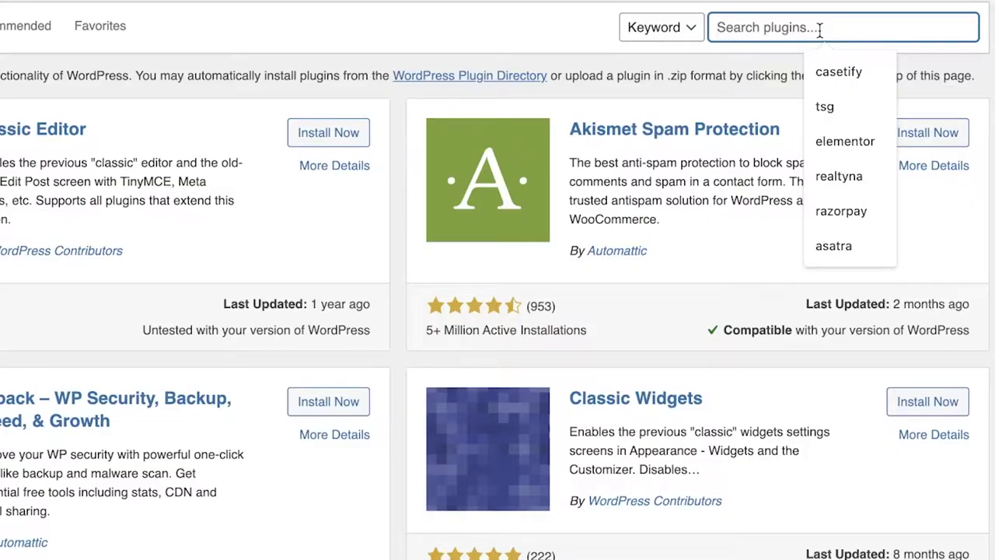
text(forminator)
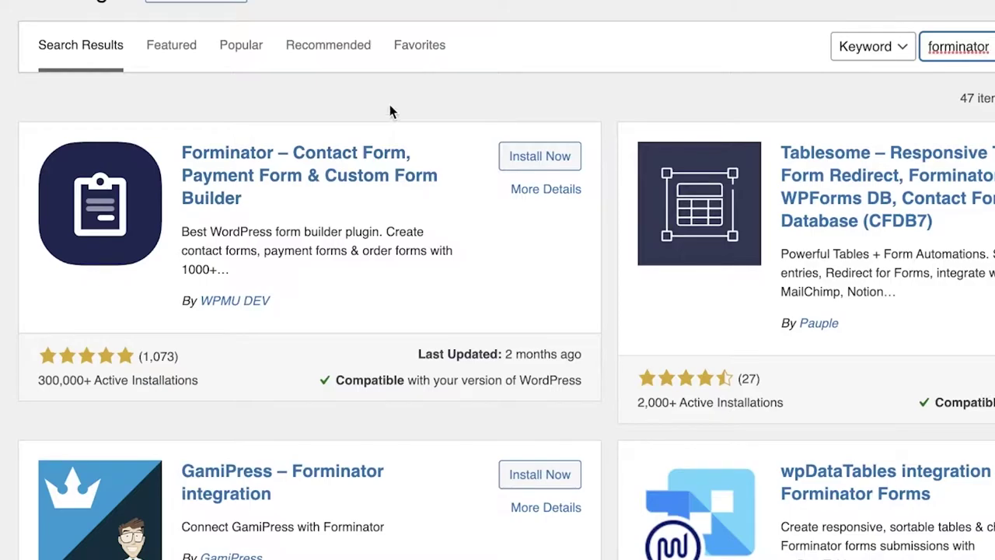
click(542, 152)
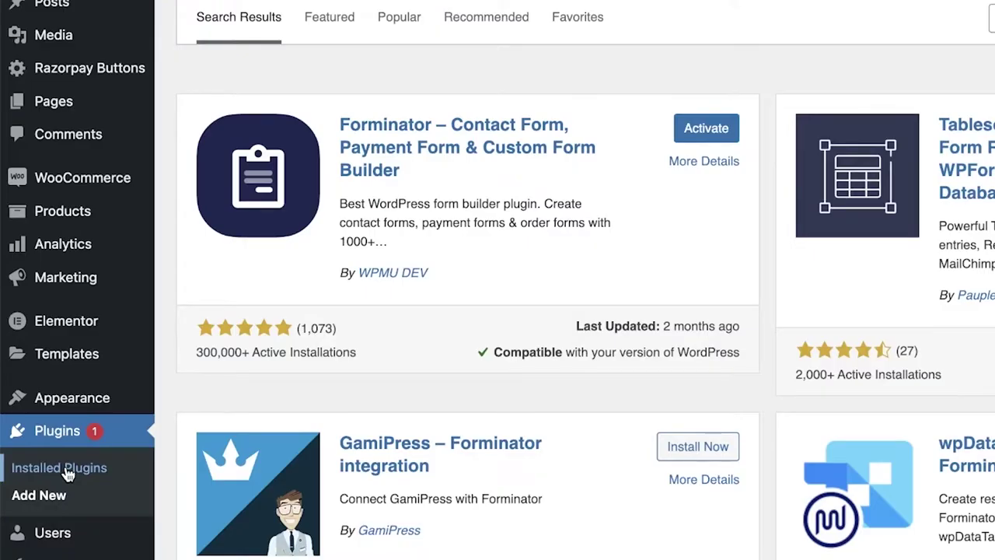
Activate Forminator from the Installed Plugins list.
click(69, 469)
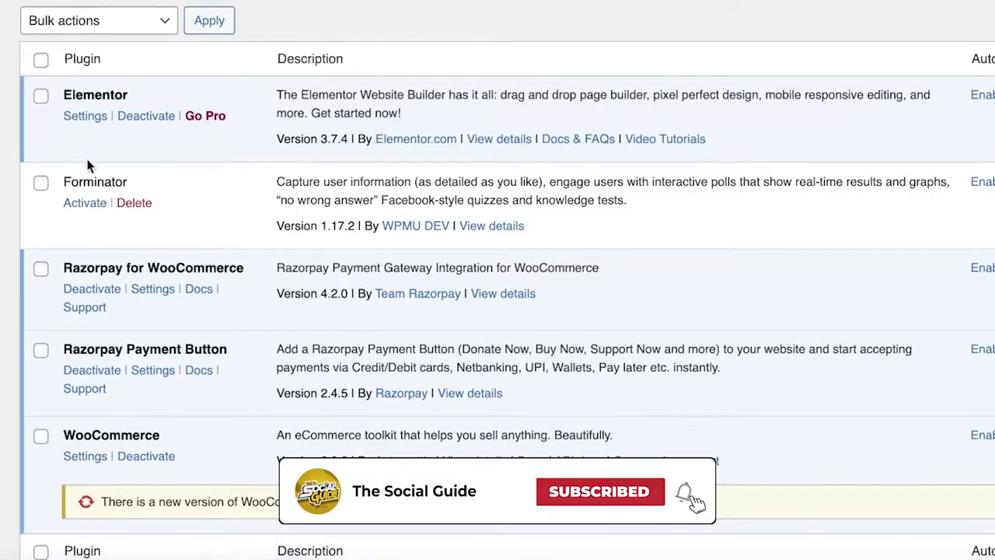
click(101, 210)
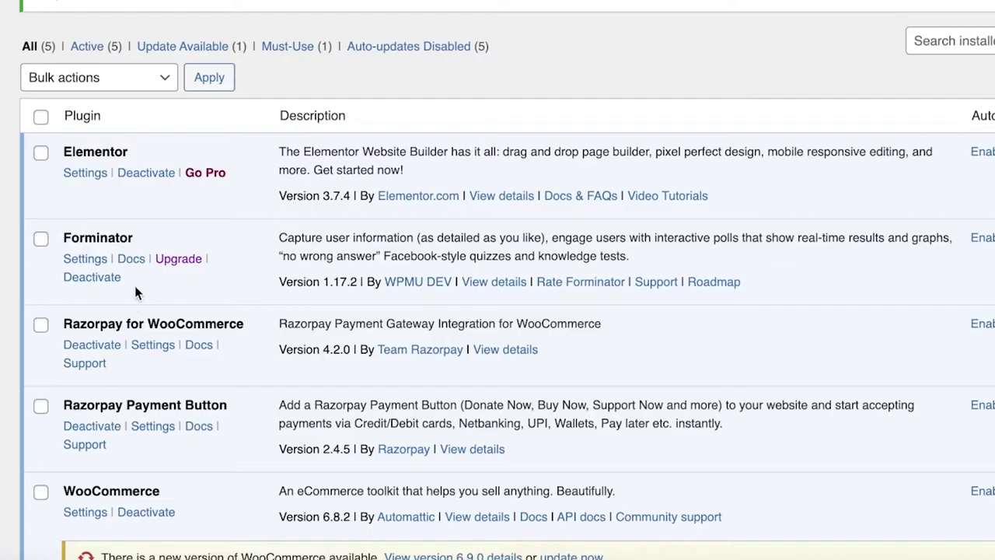
Open Forminator's Settings page from its plugin entry.
click(86, 259)
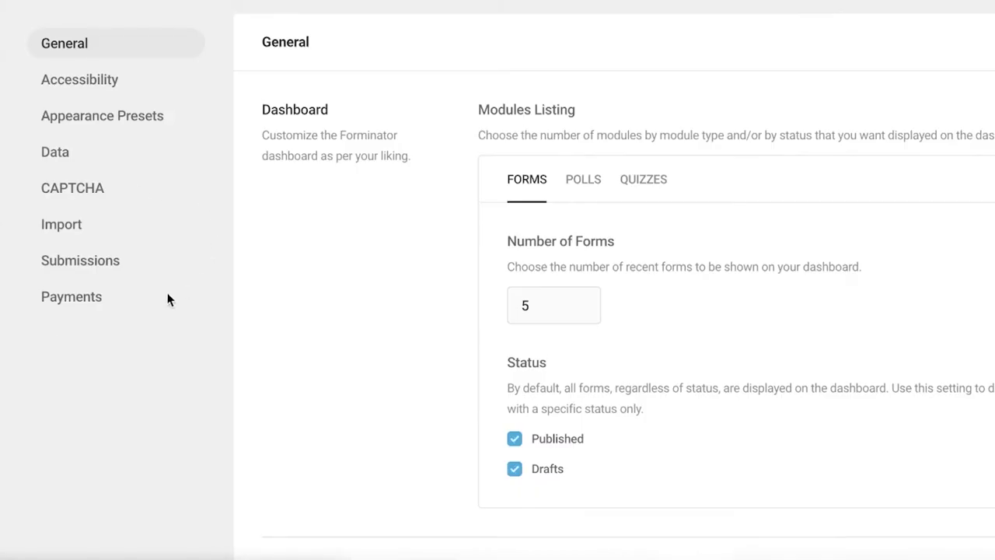
scroll(167, 299, down, 4)
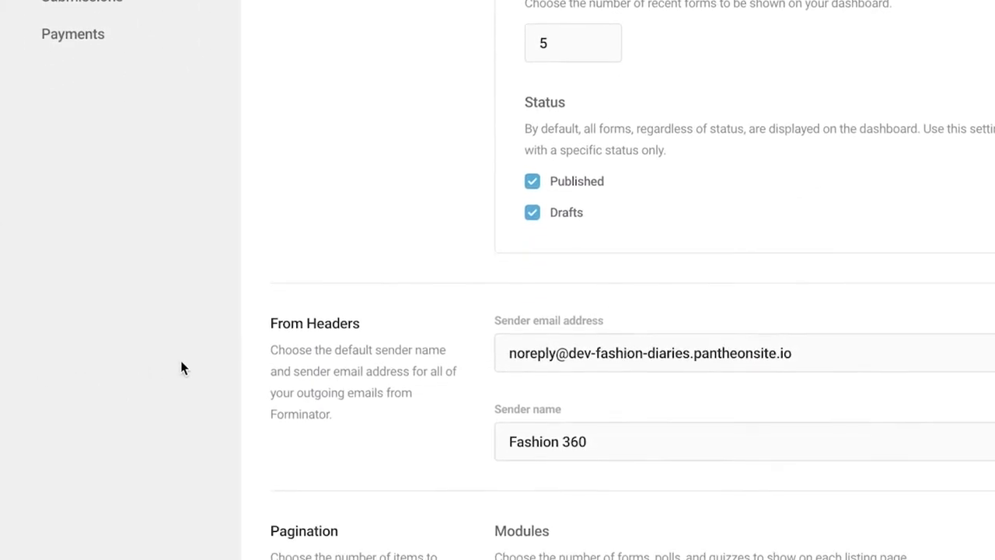
scroll(181, 368, up, 5)
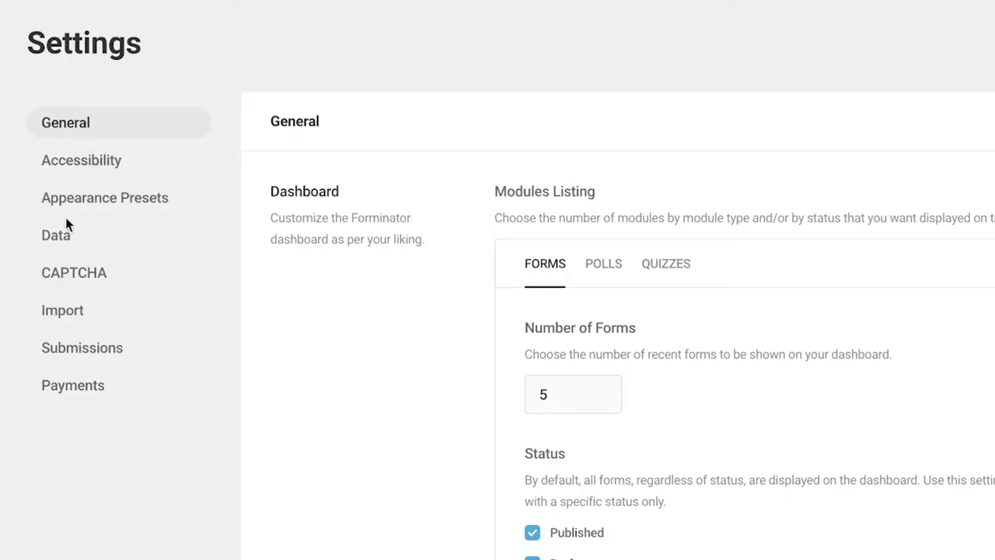
scroll(42, 453, down, 2)
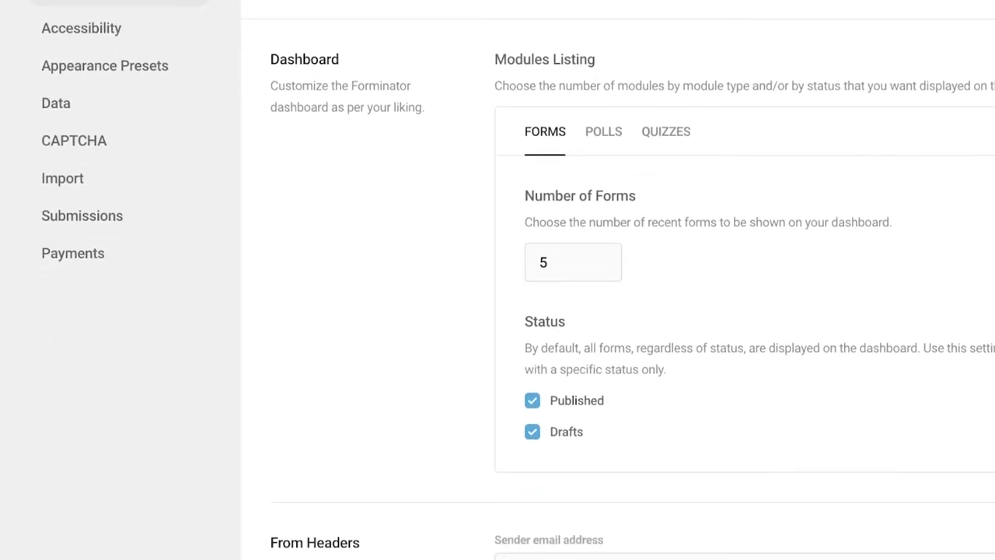
scroll(618, 311, down, 3)
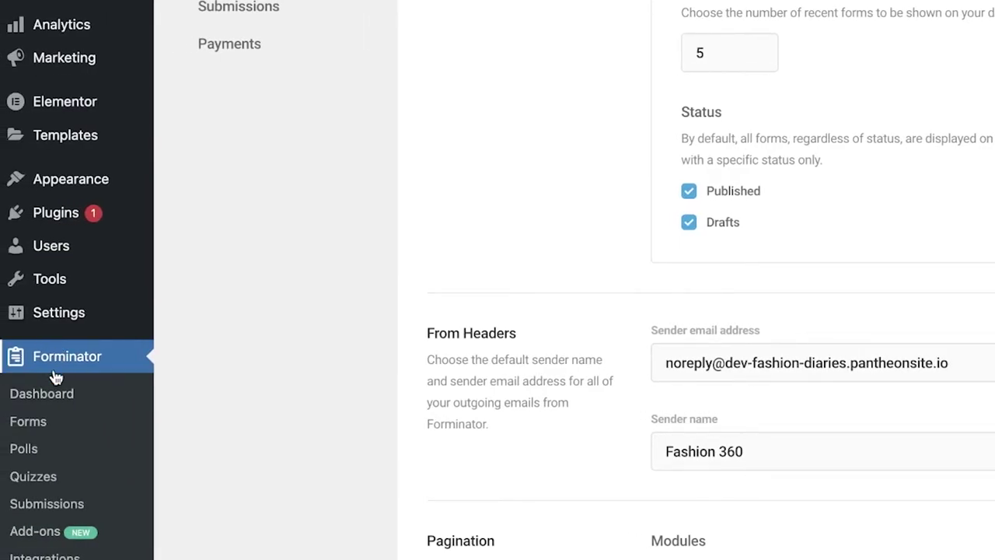
Switch to the Forminator Dashboard and scroll to the Forms card.
click(70, 393)
scroll(72, 397, down, 3)
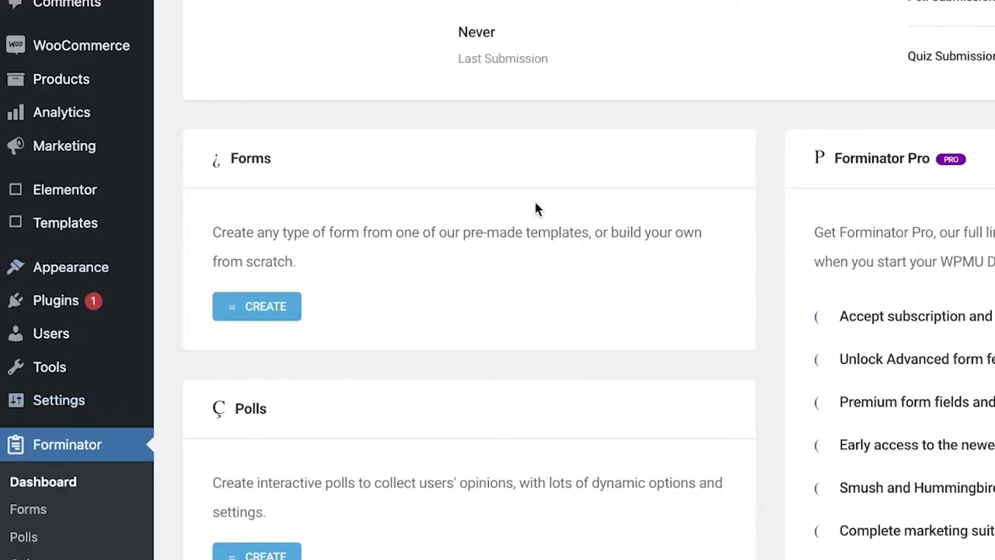
scroll(315, 325, down, 1)
scroll(253, 422, down, 2)
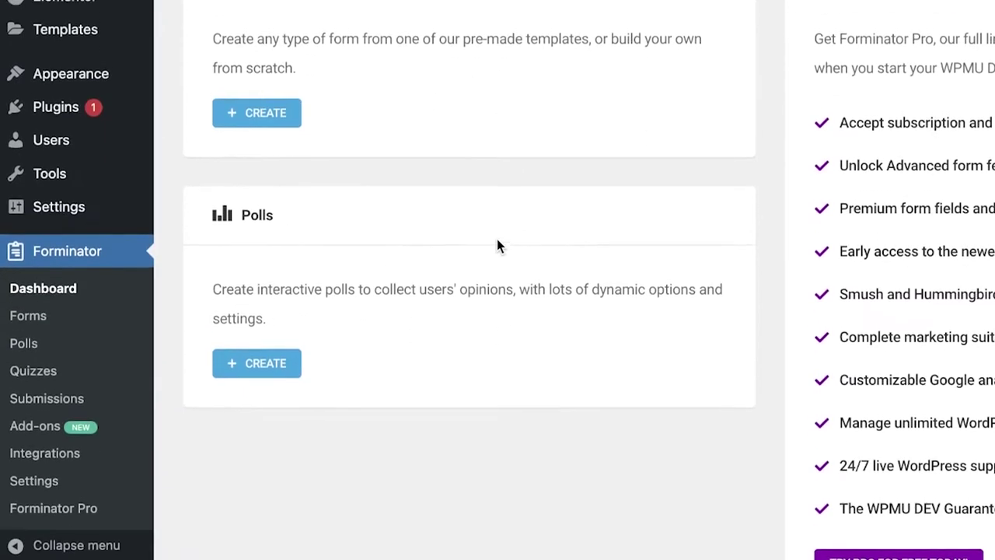
scroll(498, 246, up, 3)
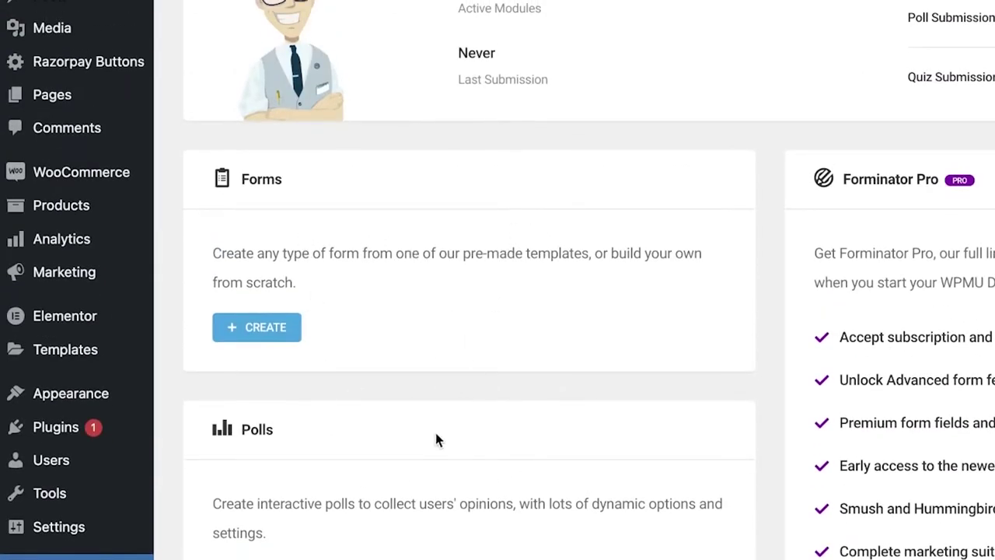
scroll(435, 437, down, 7)
scroll(535, 402, up, 3)
scroll(565, 351, down, 12)
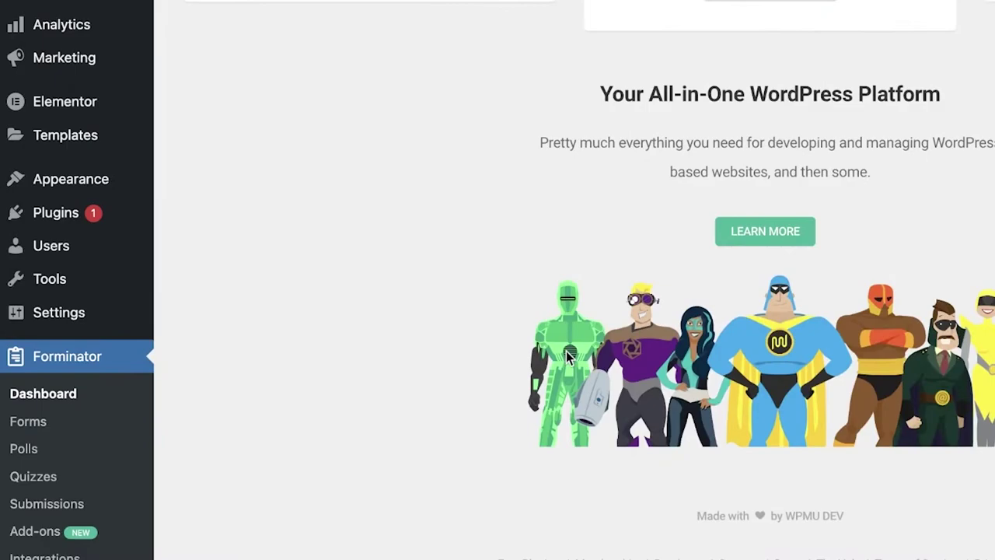
scroll(238, 431, up, 12)
scroll(265, 381, up, 6)
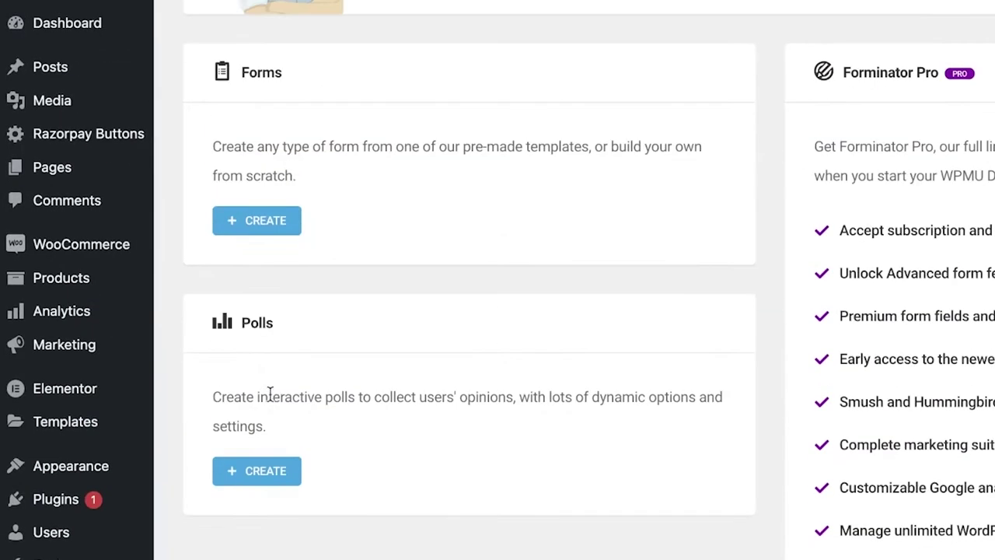
scroll(269, 394, down, 2)
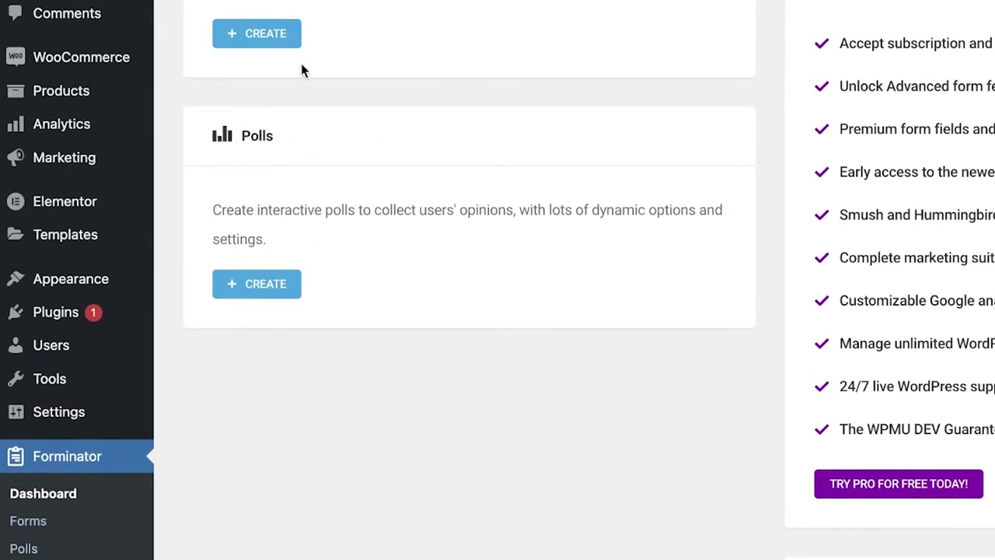
Create a Blank-template form named 'Application Form' from the Forms card.
click(251, 34)
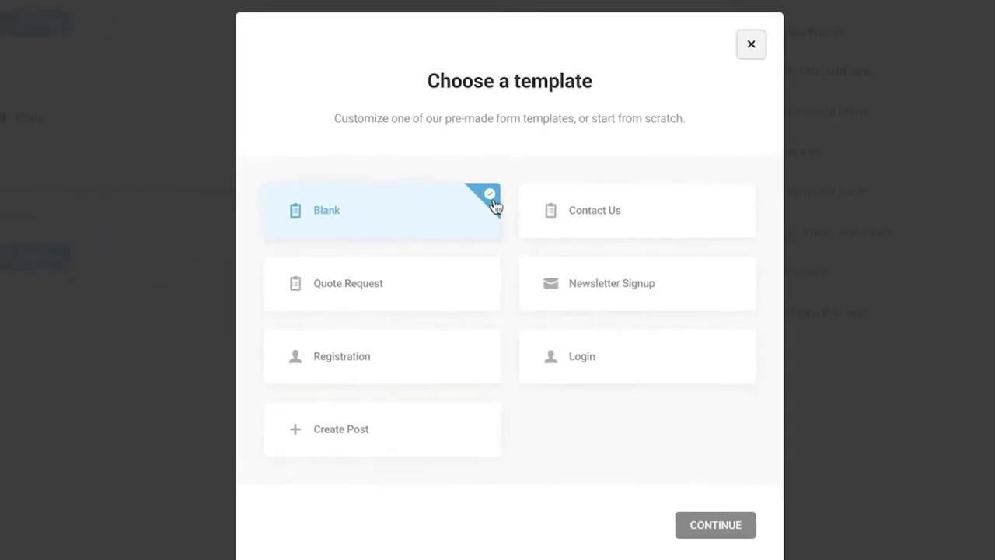
scroll(529, 210, down, 1)
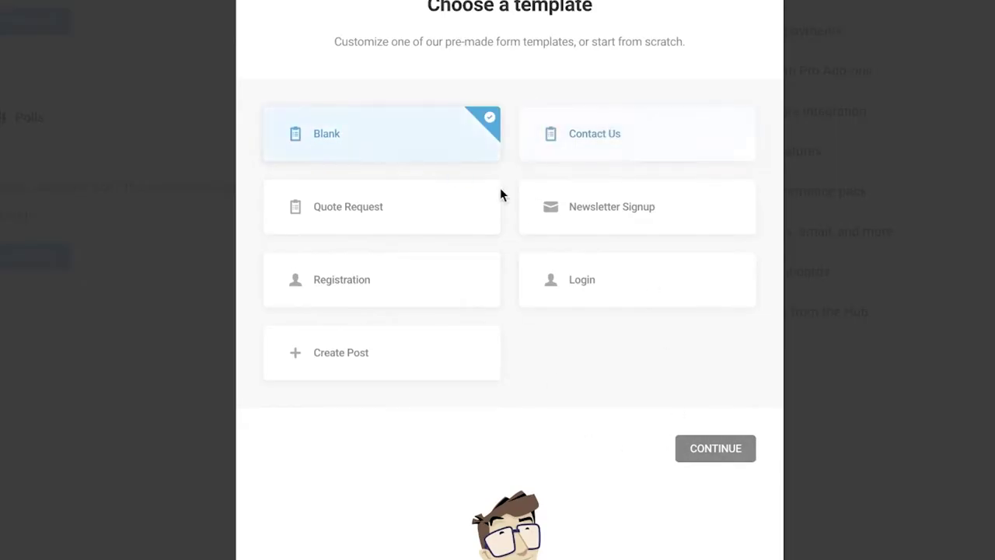
click(555, 156)
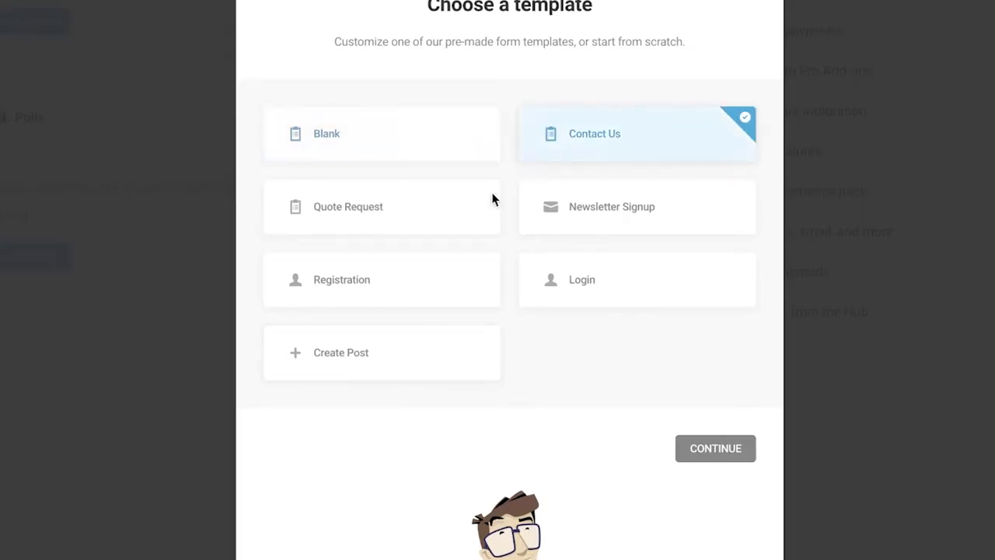
click(397, 136)
click(723, 451)
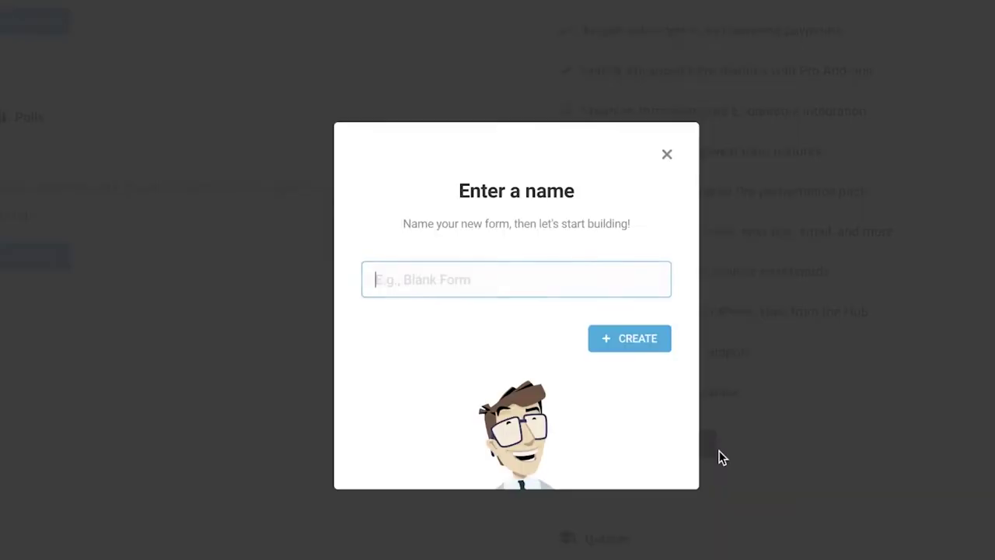
click(474, 266)
text(Application Form)
click(616, 348)
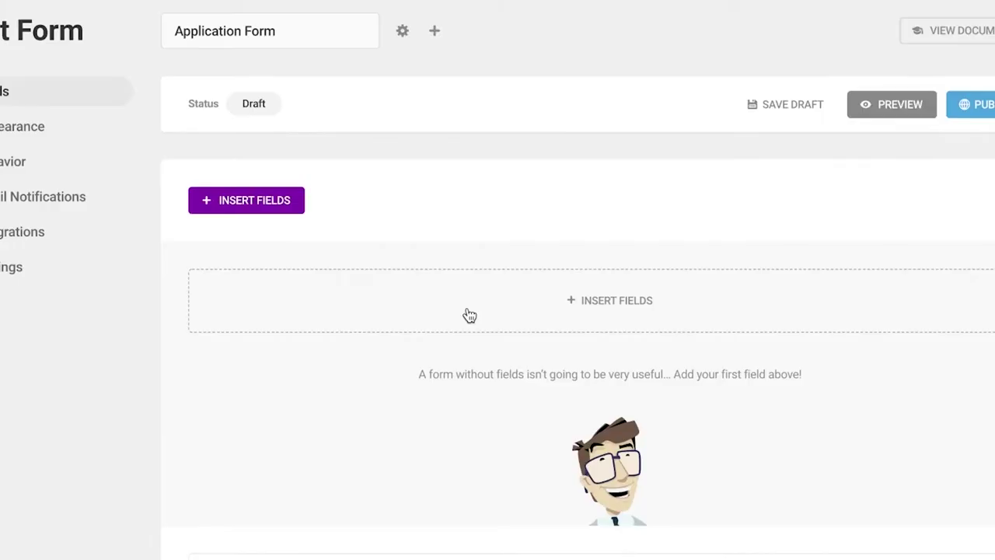
Add a Name field to the form and apply it.
click(272, 207)
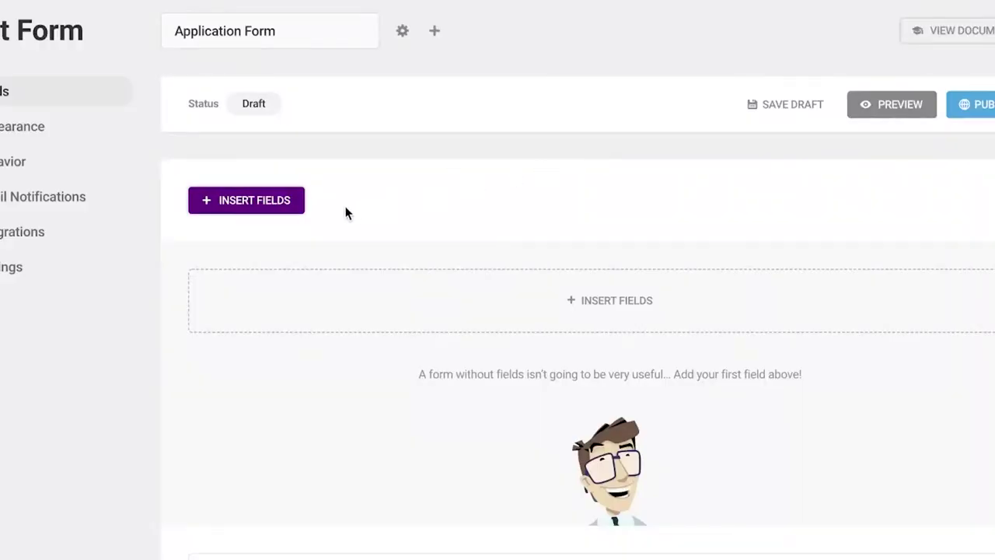
click(287, 201)
click(300, 205)
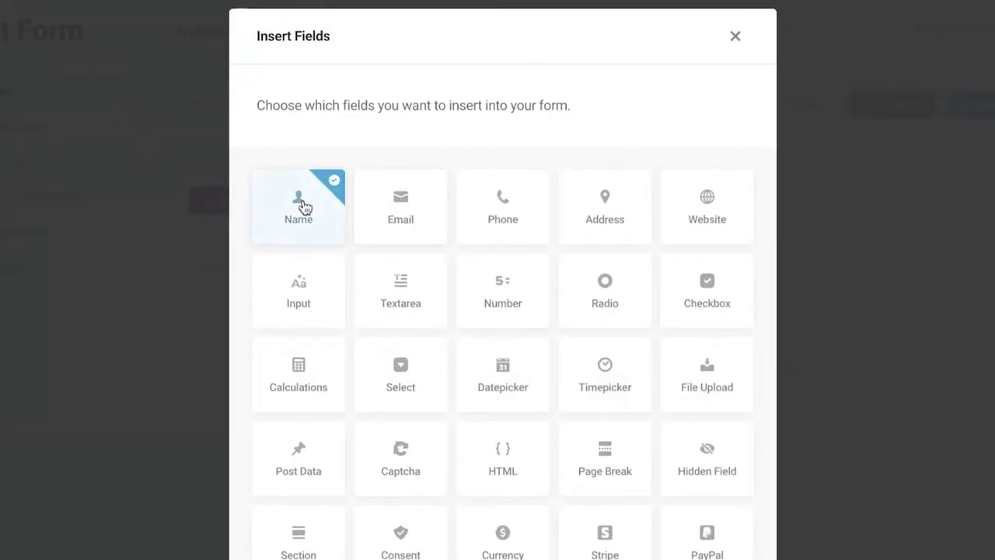
scroll(405, 202, down, 3)
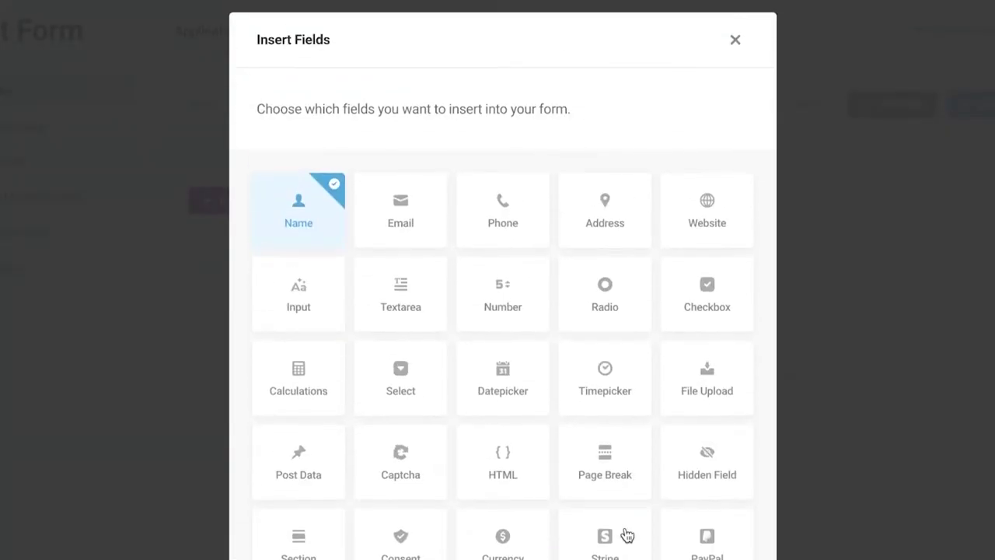
scroll(638, 540, down, 3)
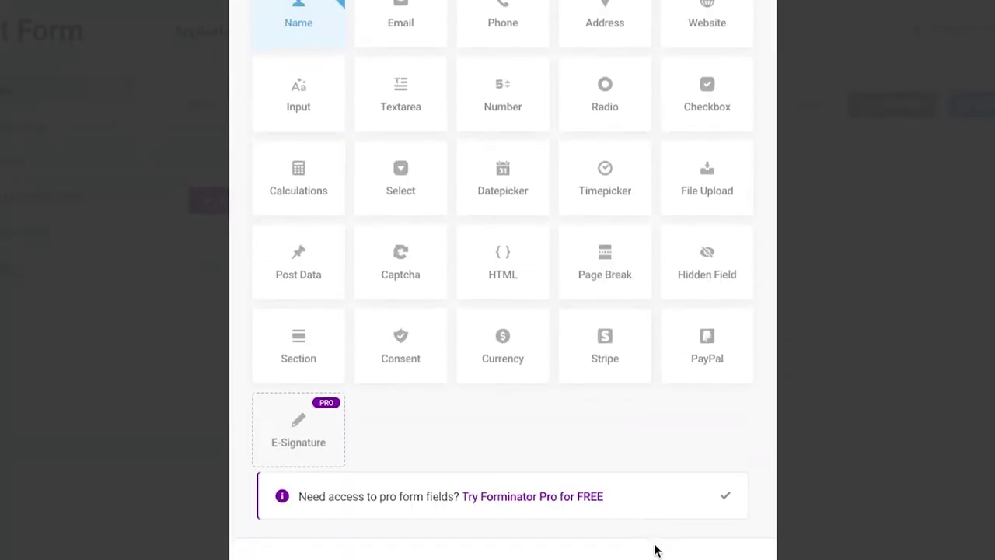
click(691, 555)
click(378, 251)
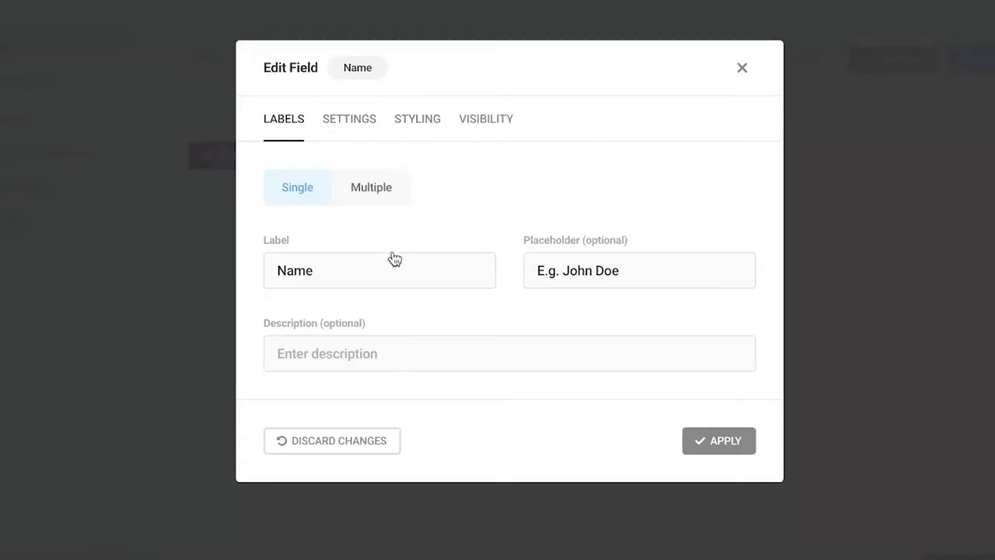
click(349, 119)
click(424, 52)
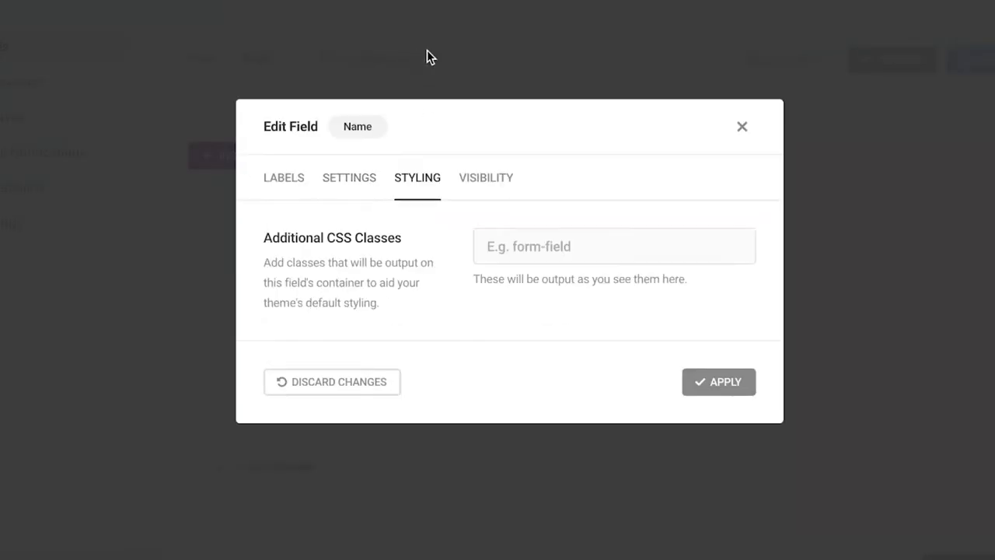
click(735, 383)
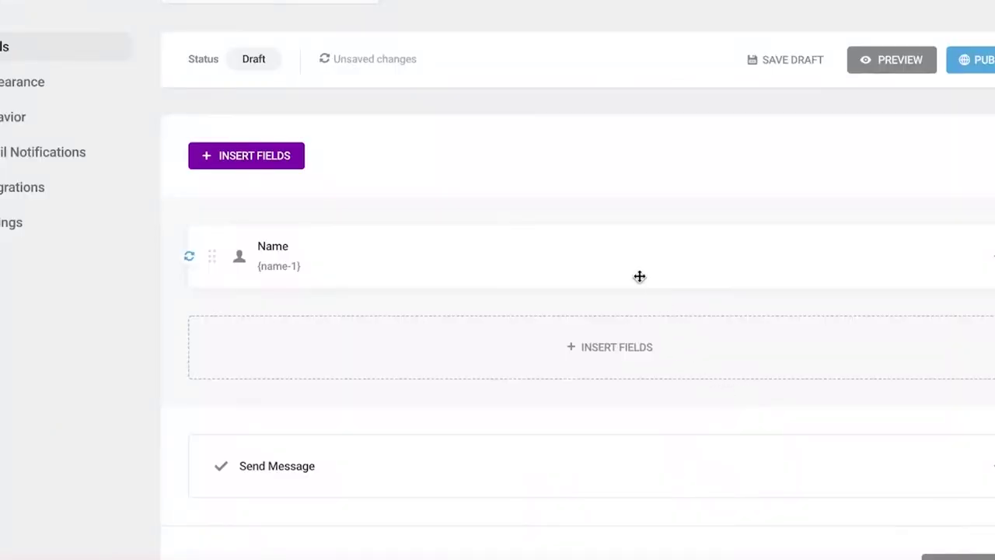
Add an Email field below it and apply it.
click(277, 156)
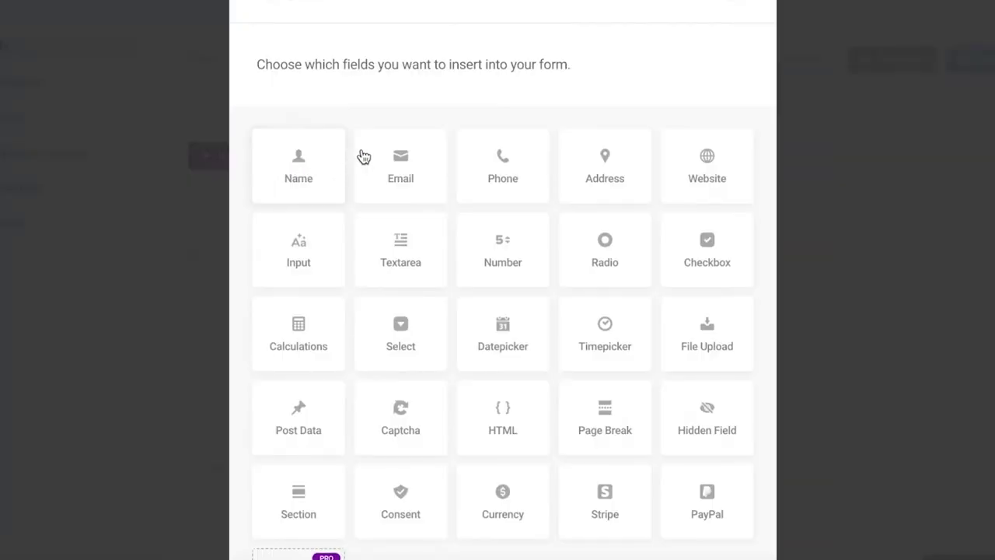
click(401, 154)
scroll(330, 537, down, 3)
click(716, 519)
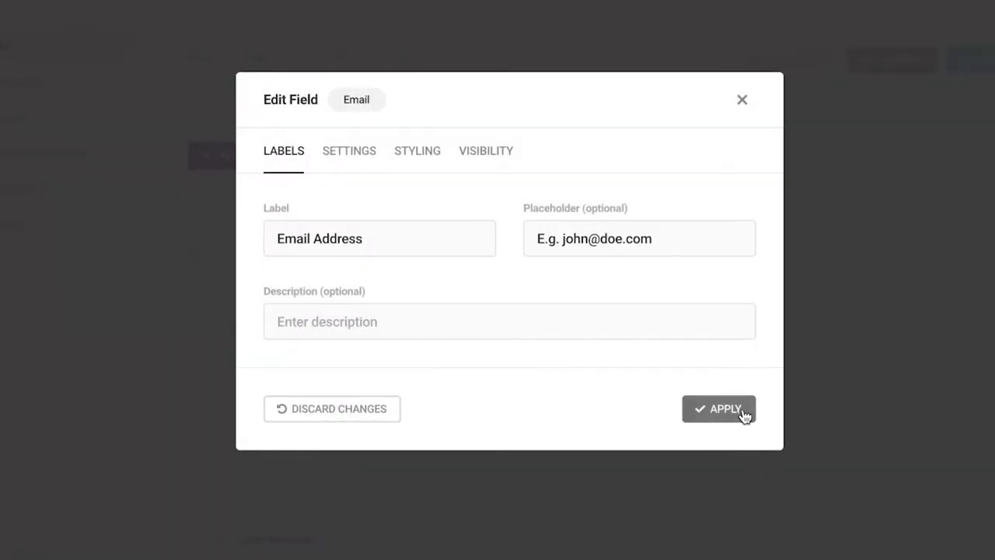
click(744, 412)
Insert a File Upload field into the form.
click(218, 162)
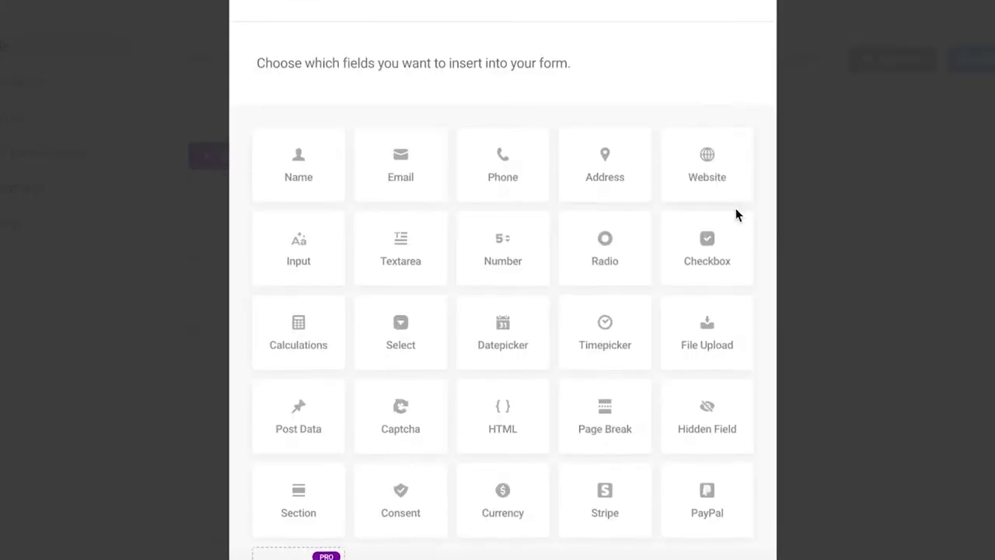
scroll(736, 215, down, 3)
scroll(596, 315, up, 1)
scroll(591, 342, up, 1)
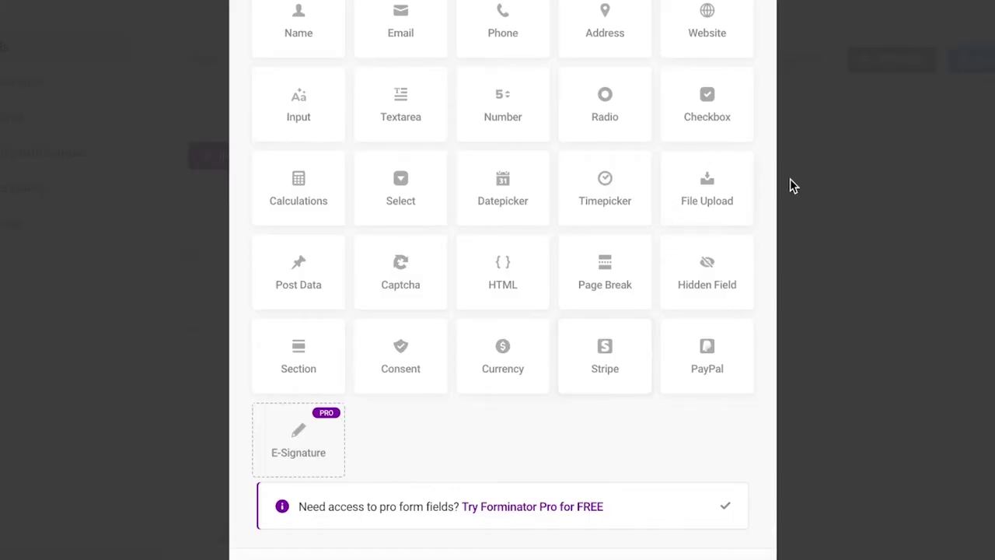
scroll(280, 475, up, 2)
scroll(375, 384, down, 3)
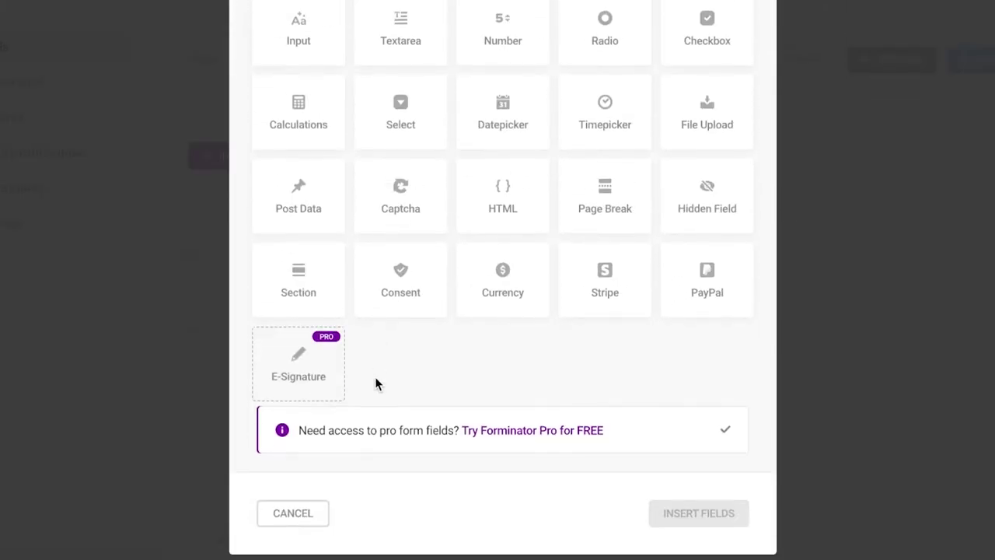
scroll(438, 469, up, 3)
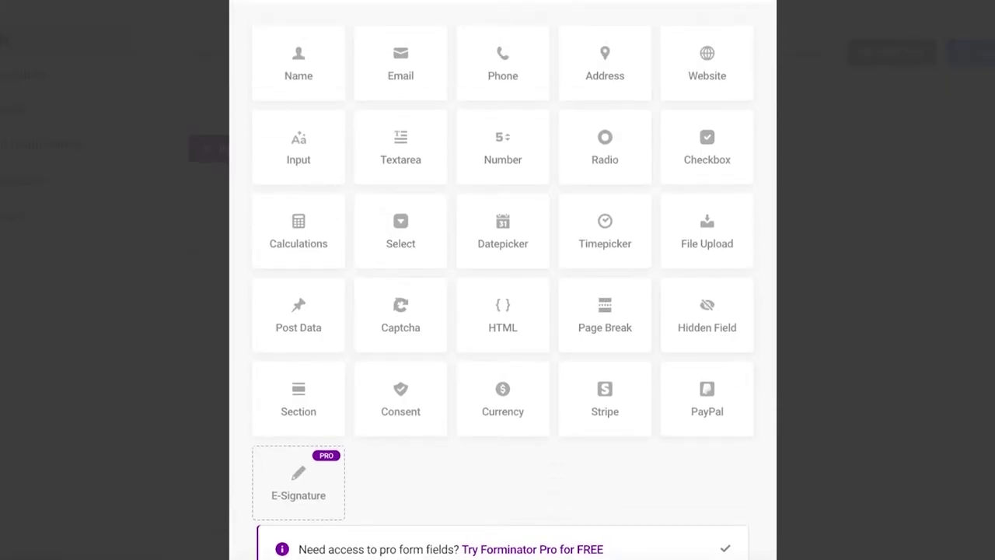
scroll(304, 169, up, 3)
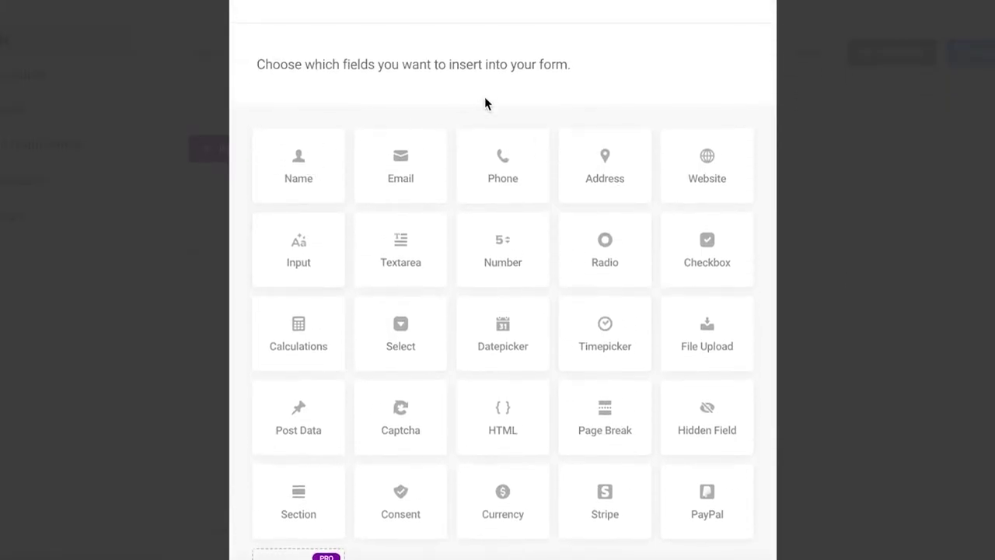
click(703, 345)
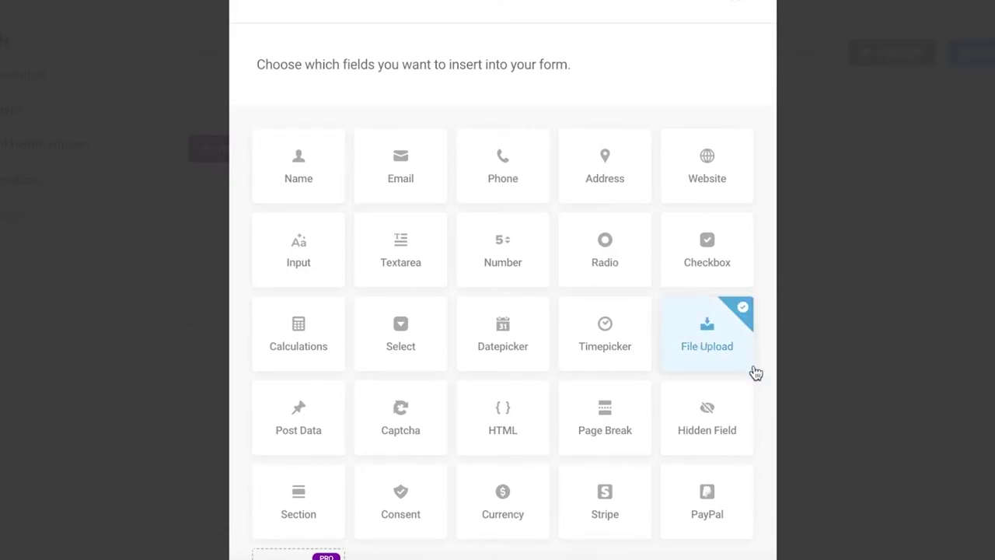
scroll(702, 398, down, 3)
click(720, 513)
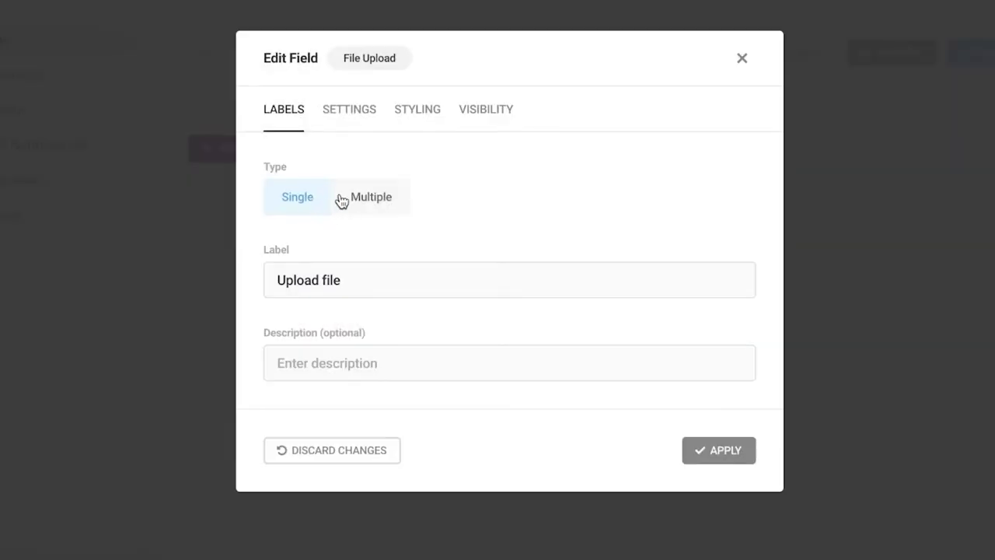
Keep the upload single-file, describe it 'Upload your Resume' and label it 'Upload Resume'.
click(355, 204)
click(311, 206)
click(329, 293)
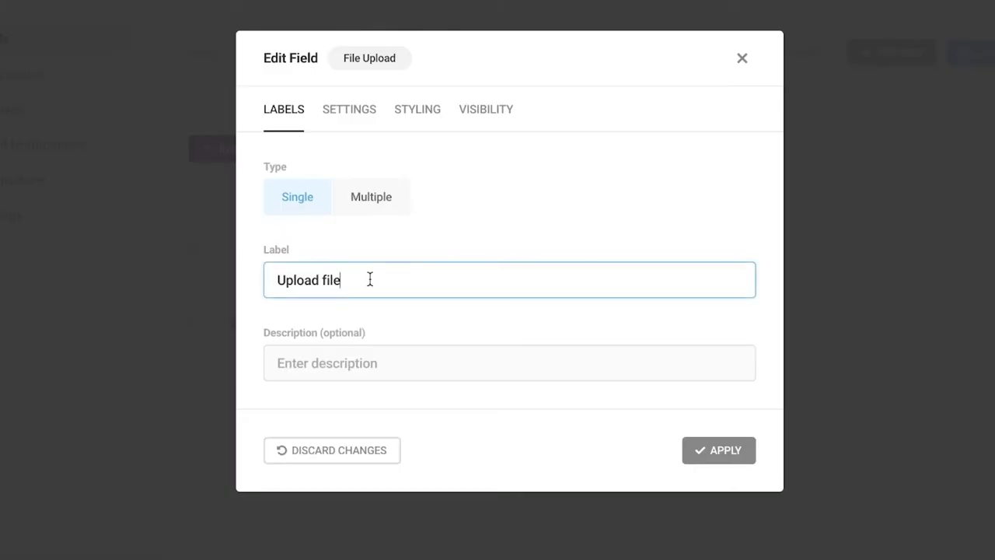
click(339, 363)
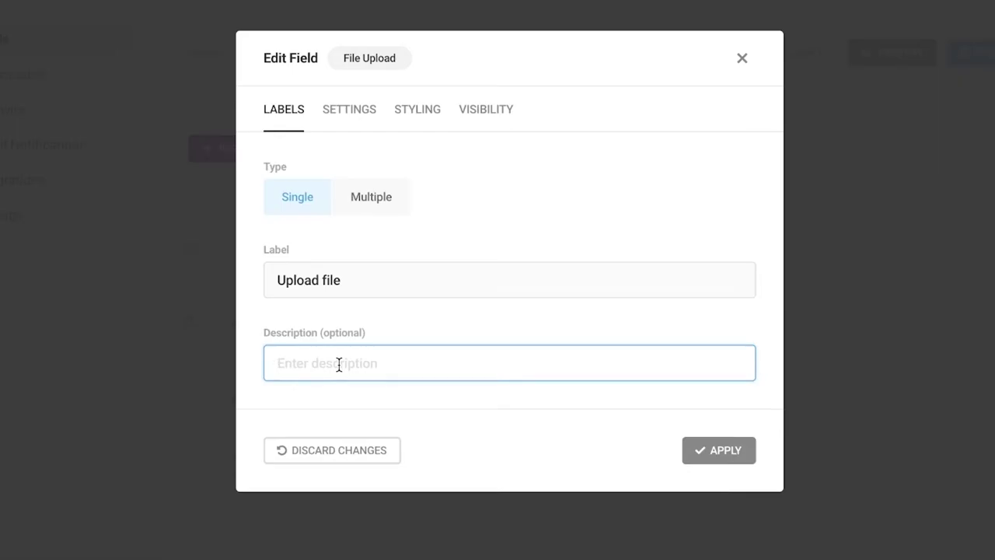
text(Upload your Resume)
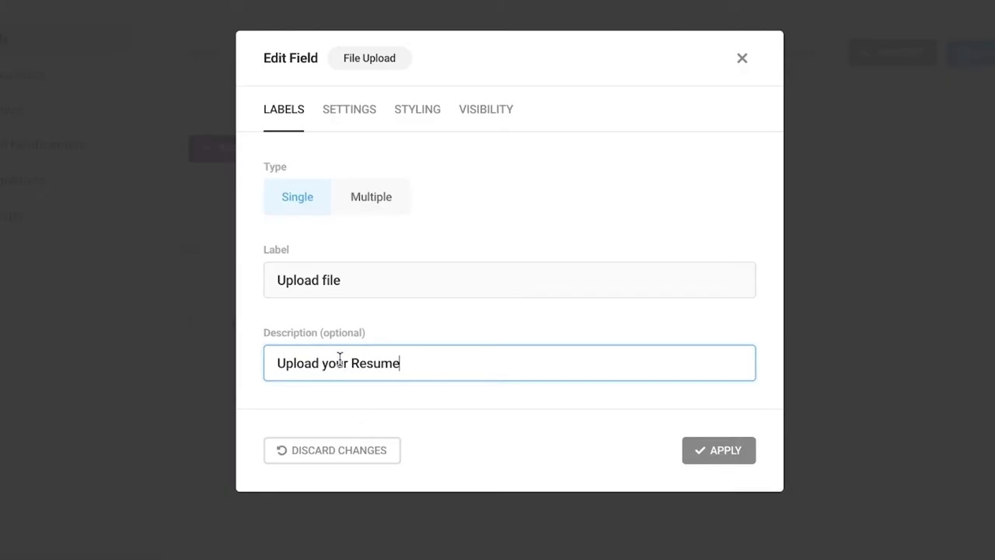
click(358, 198)
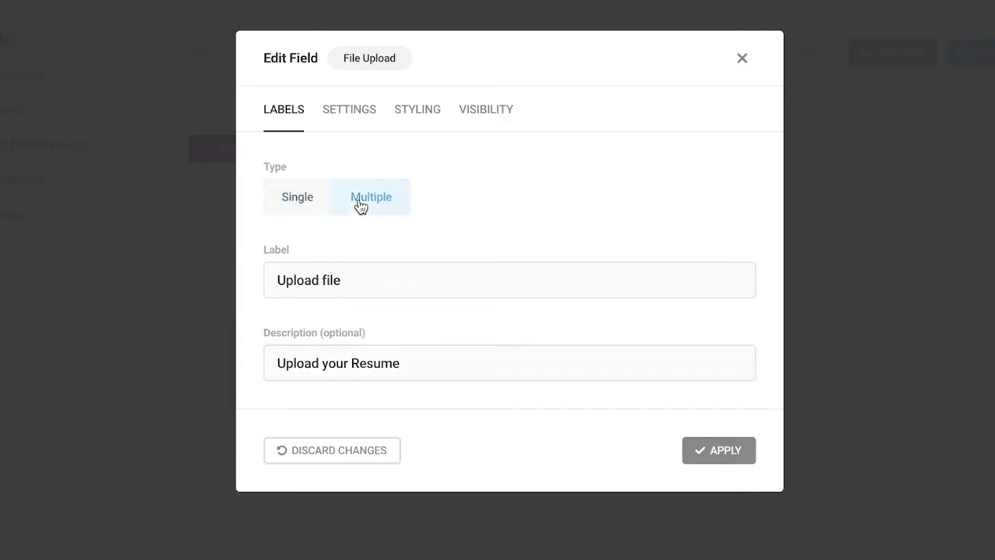
click(317, 204)
triple_click(310, 287)
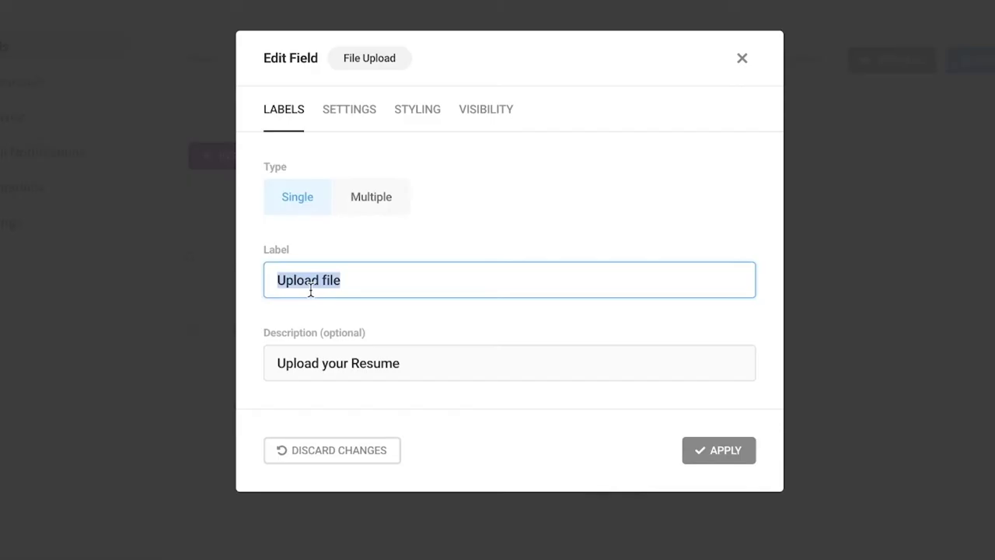
text(Upload Resume)
click(332, 110)
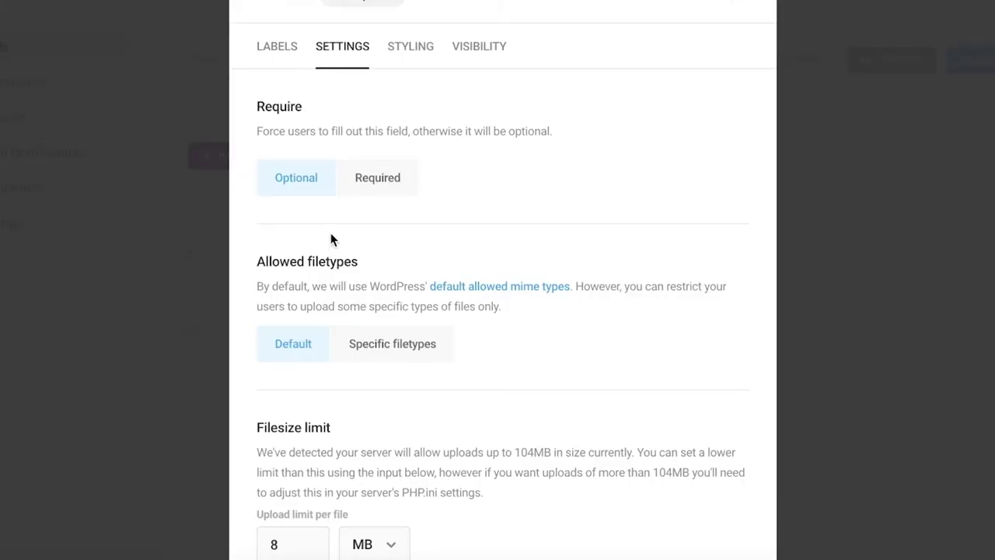
Make the field Required with error 'This is a required field' and choose Specific filetypes.
click(362, 178)
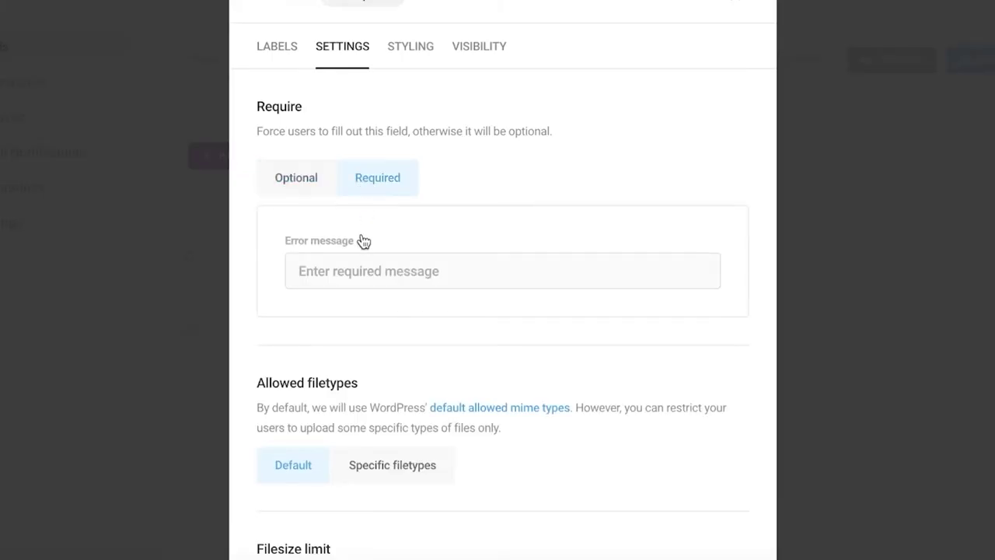
click(368, 263)
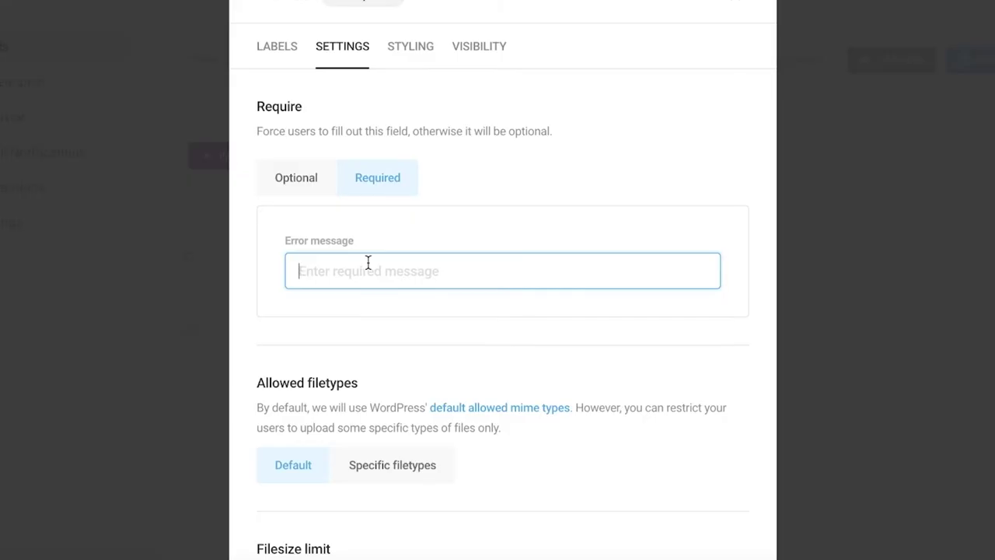
text(This is a required field)
scroll(400, 270, down, 3)
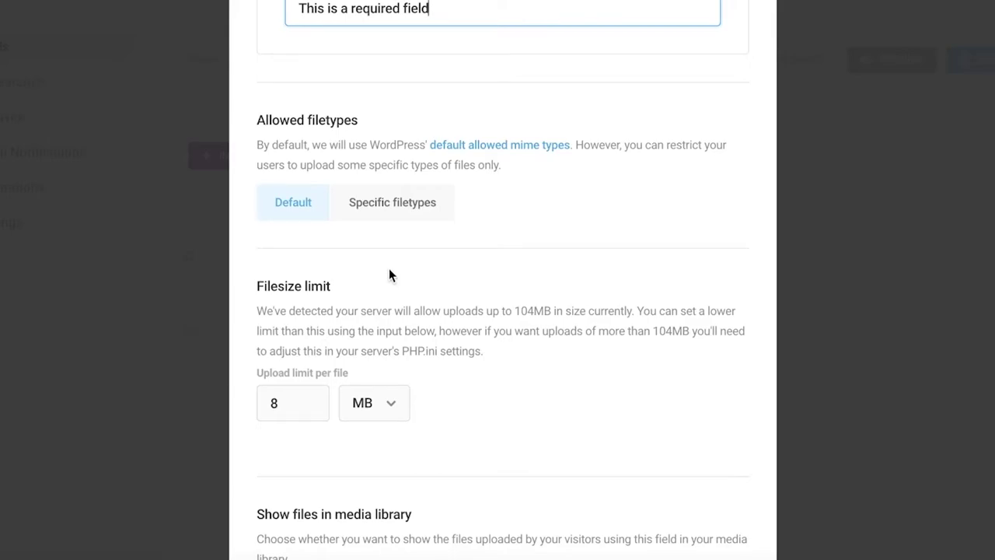
click(356, 223)
Untick All for Image, Audio, Video, Archive, Text, Spreadsheet and Interactive filetypes.
scroll(355, 223, down, 1)
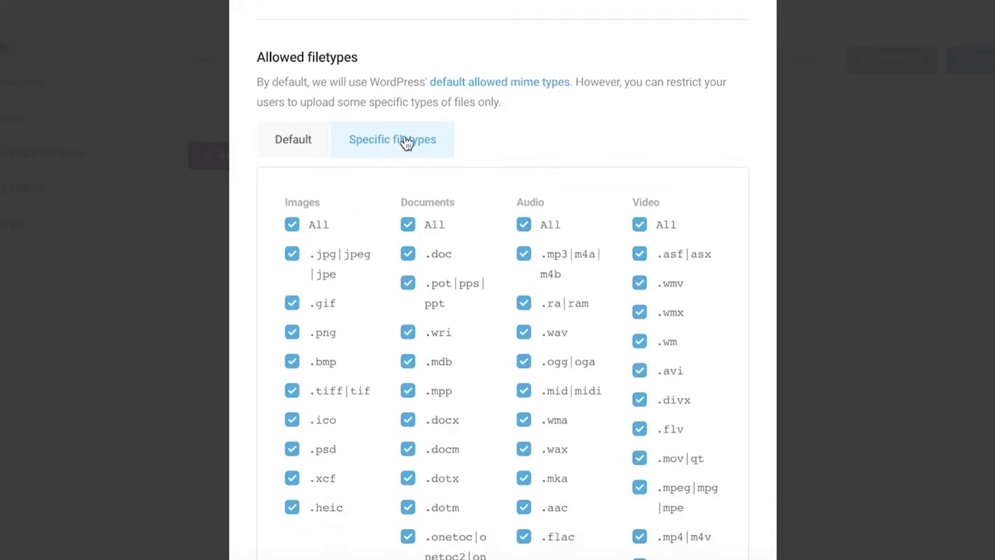
scroll(404, 142, down, 1)
click(291, 179)
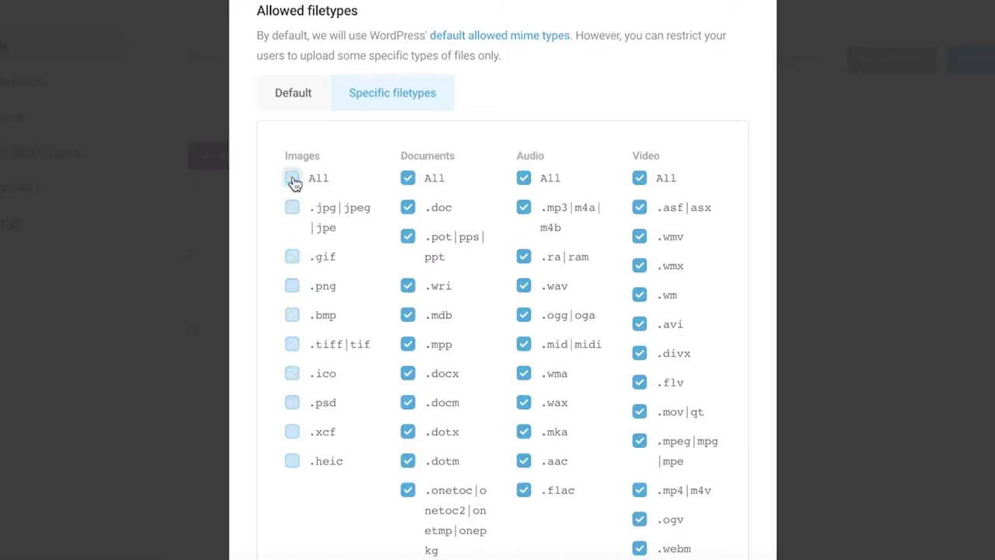
click(524, 178)
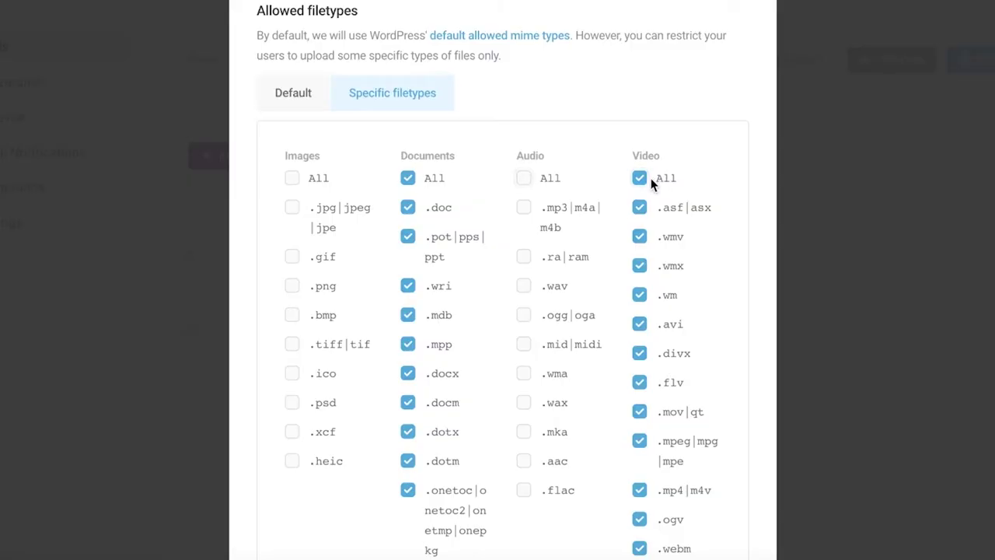
click(640, 178)
scroll(419, 482, down, 5)
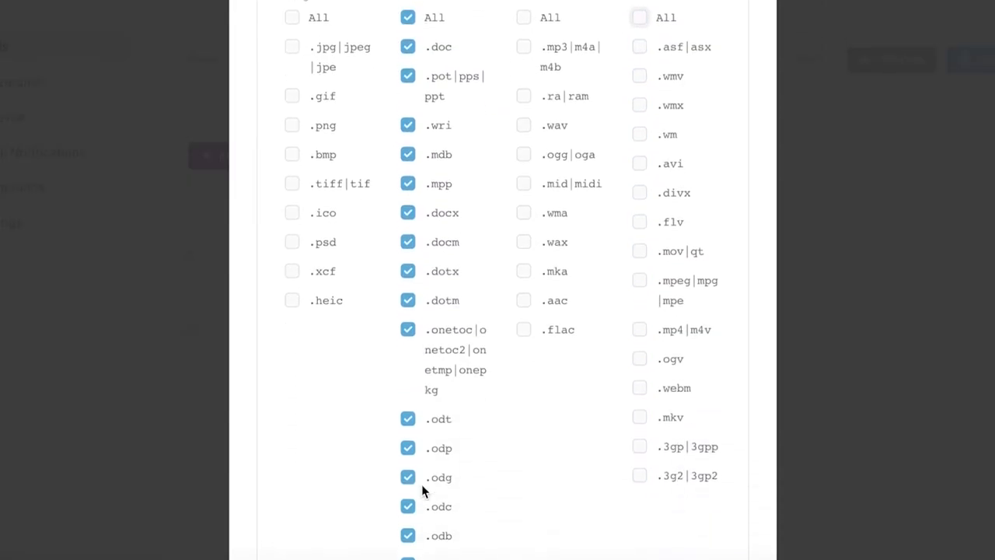
scroll(411, 455, down, 5)
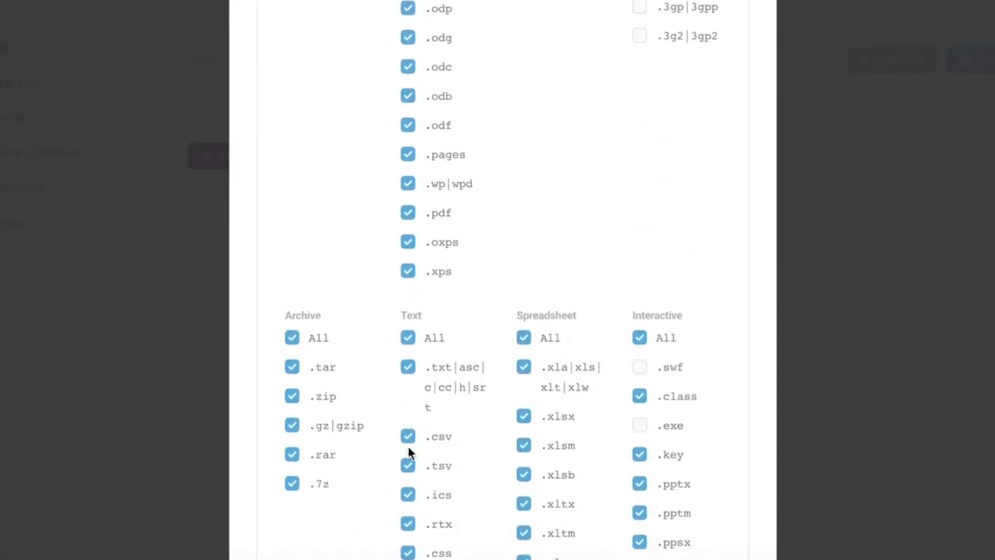
click(292, 322)
click(408, 322)
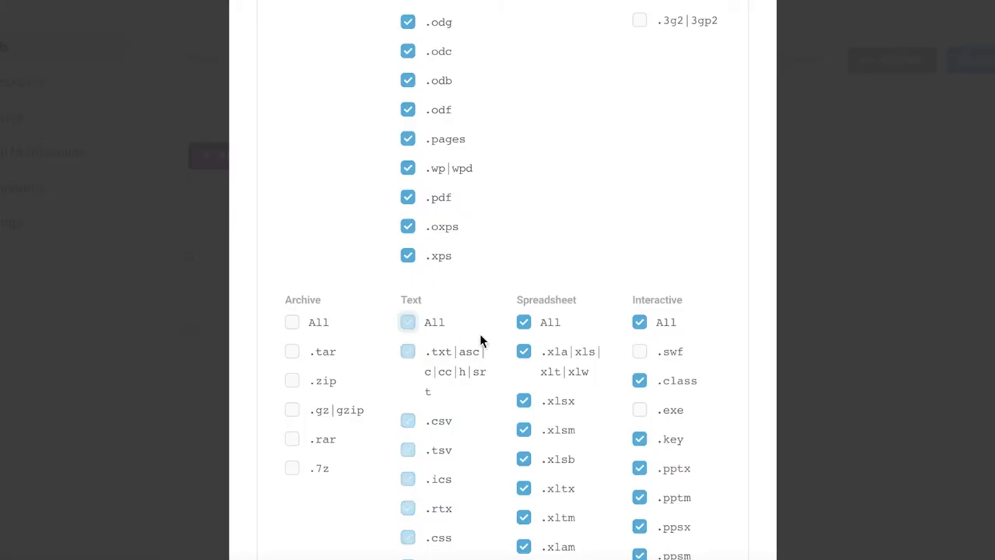
click(542, 327)
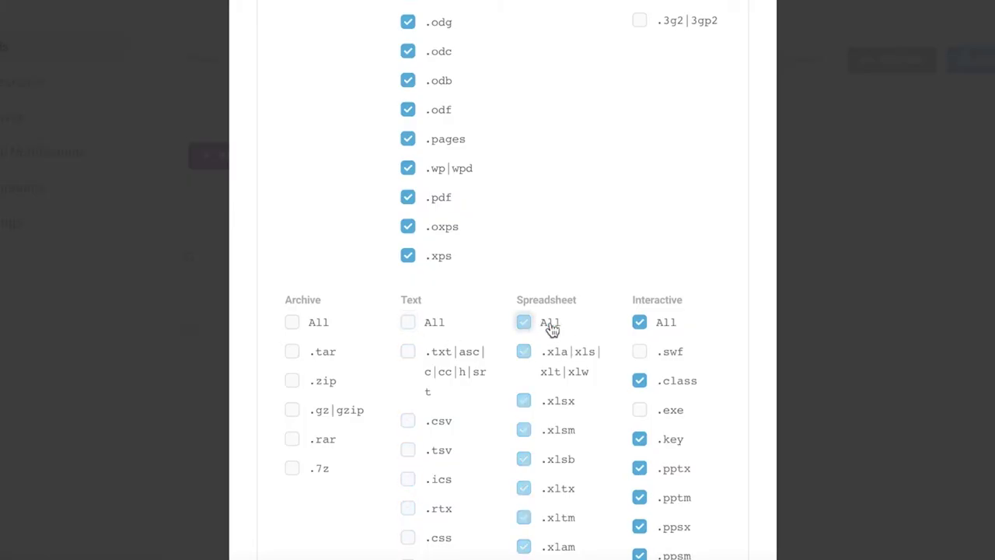
click(640, 322)
Untick .xps, .oxps, .wp|wpd, the OpenDocument formats, .wri, .mdb and .mpp.
scroll(596, 287, down, 9)
scroll(506, 345, up, 14)
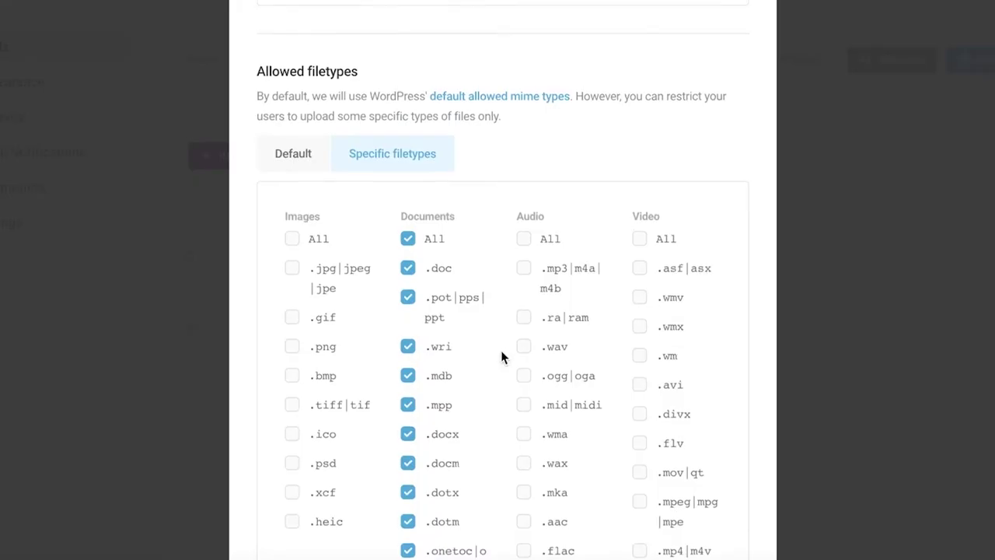
scroll(357, 373, down, 3)
scroll(357, 373, up, 1)
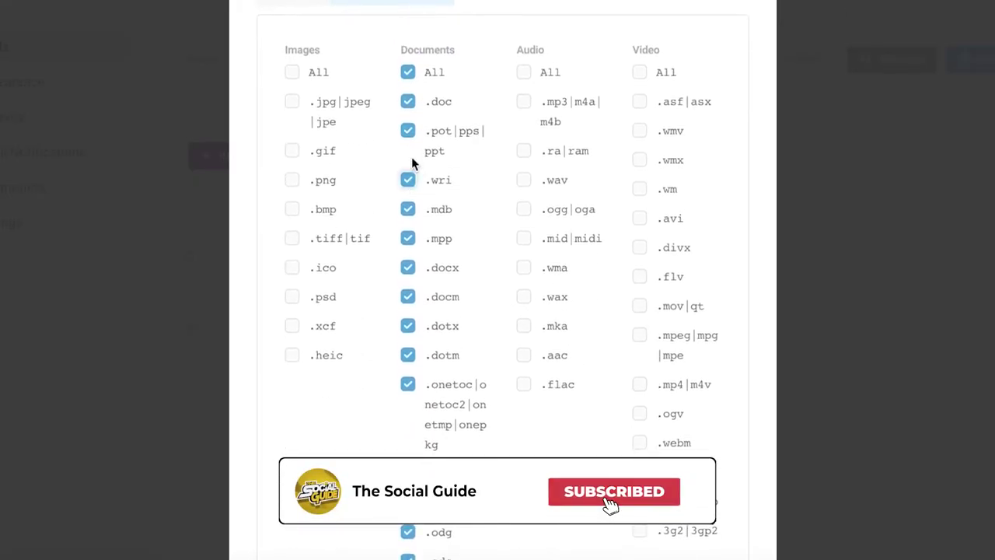
scroll(414, 164, down, 12)
scroll(410, 263, up, 4)
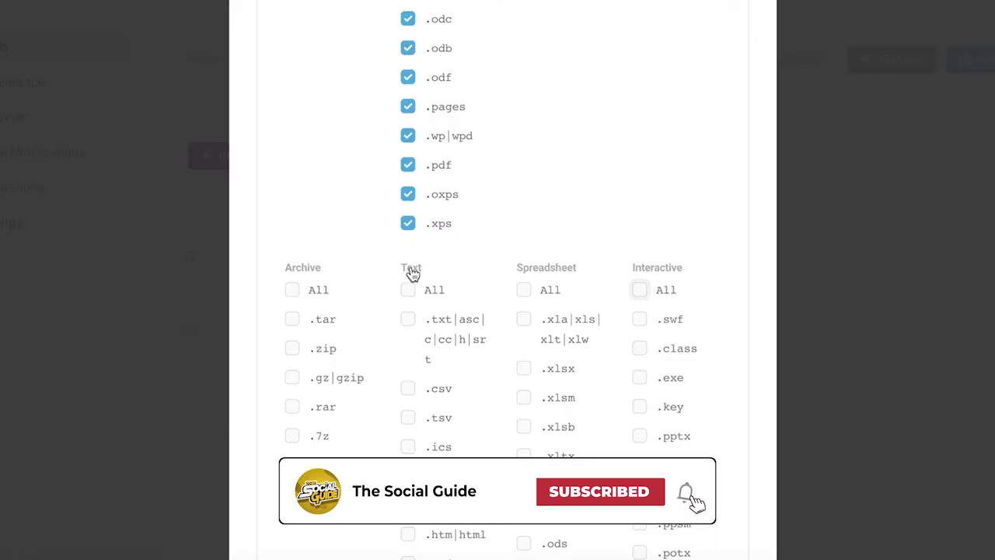
click(409, 225)
click(410, 196)
scroll(414, 206, up, 1)
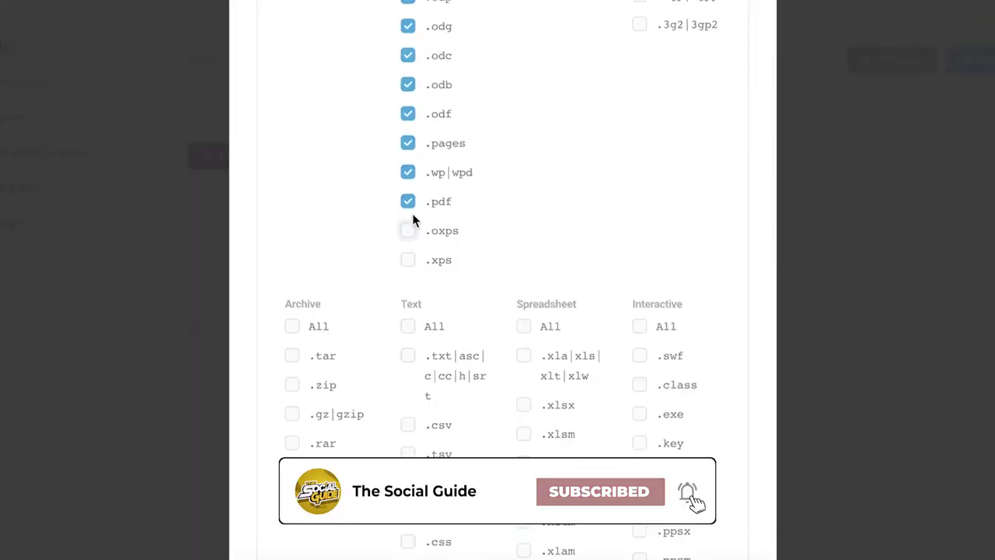
click(410, 173)
scroll(410, 174, up, 1)
click(412, 148)
click(410, 118)
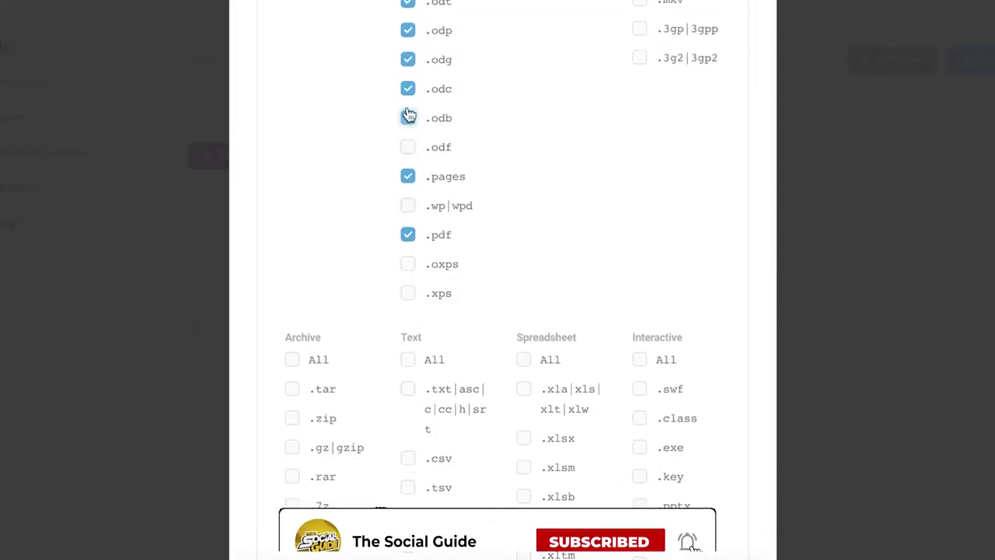
click(407, 89)
click(408, 4)
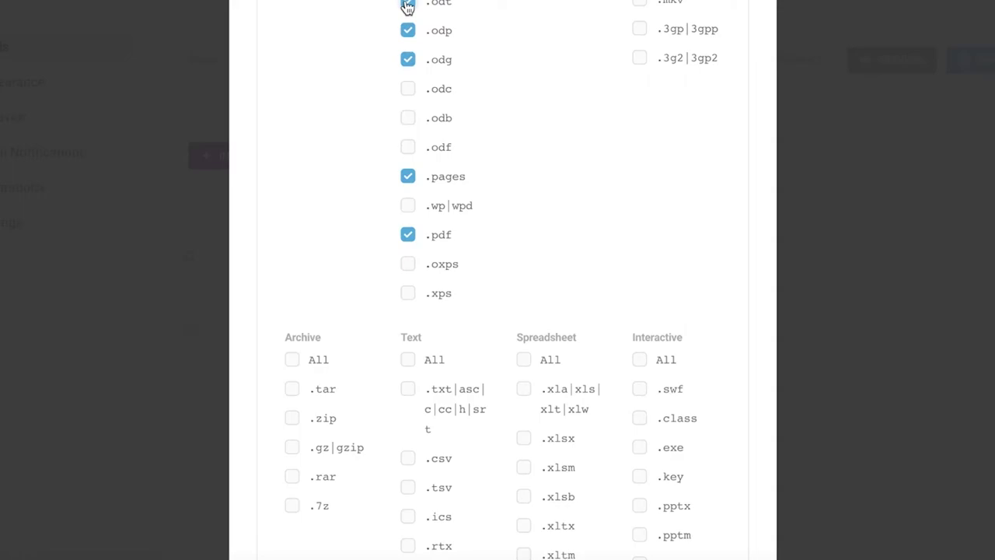
click(407, 31)
click(407, 62)
scroll(548, 147, up, 10)
scroll(416, 291, up, 3)
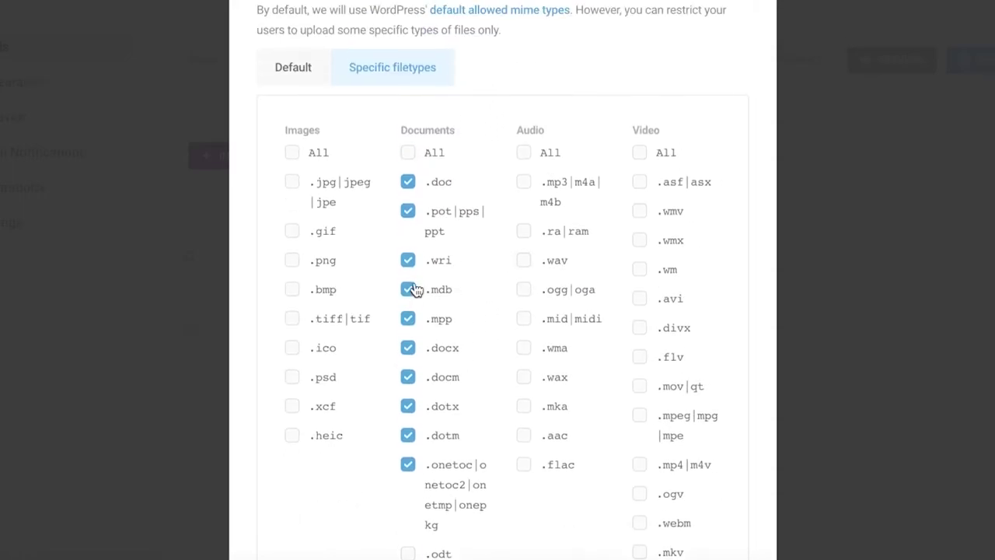
click(408, 261)
click(408, 290)
click(408, 318)
scroll(499, 257, down, 5)
scroll(410, 212, down, 12)
scroll(406, 215, up, 20)
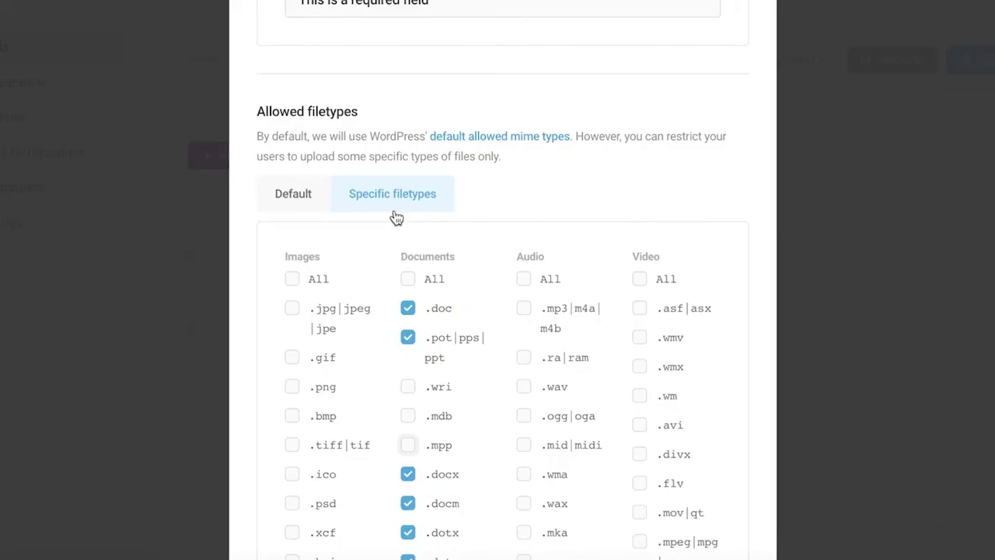
scroll(532, 187, down, 5)
scroll(532, 186, down, 20)
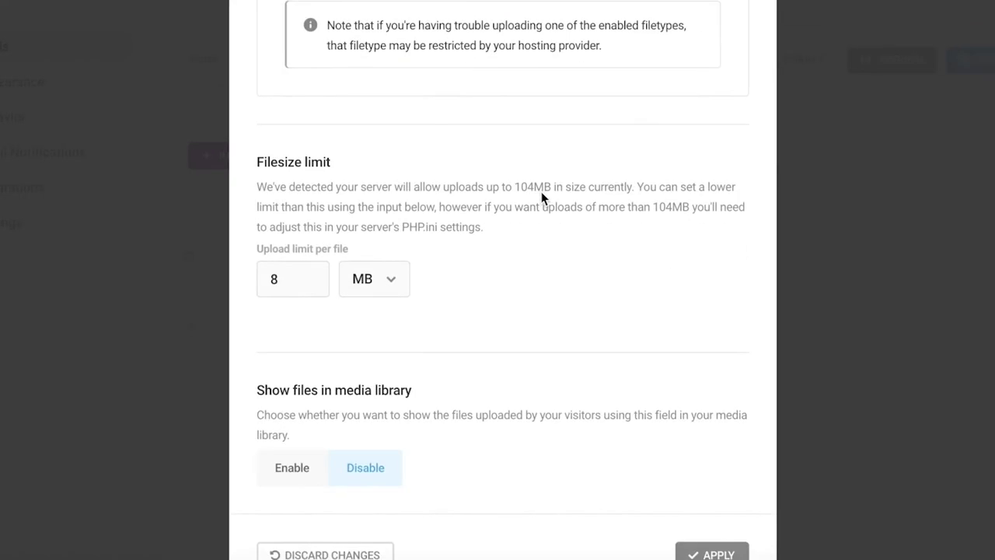
Keep the size unit on MB and change the per-file upload limit from 8 to 15.
scroll(514, 226, up, 6)
scroll(314, 378, down, 6)
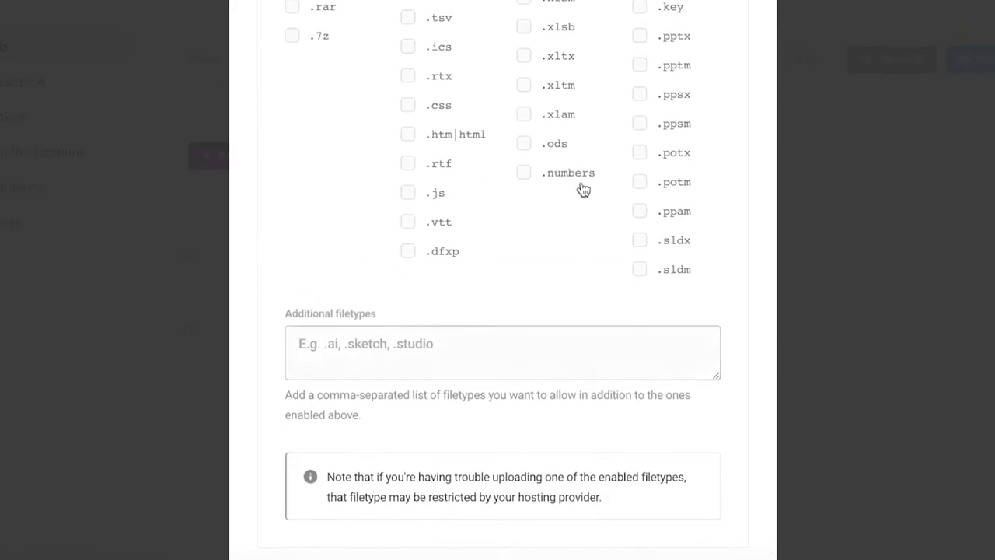
scroll(504, 251, up, 4)
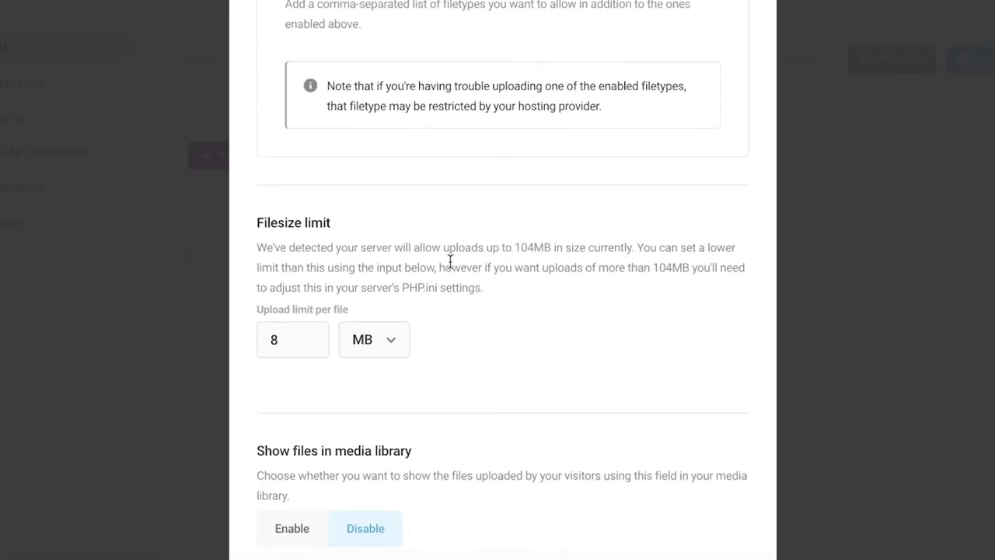
scroll(449, 267, down, 4)
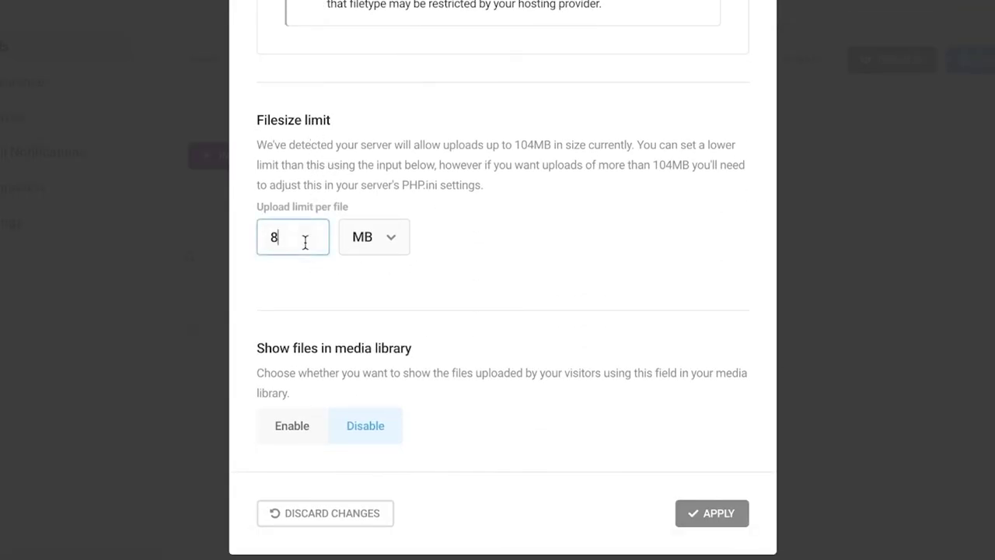
click(363, 242)
click(503, 206)
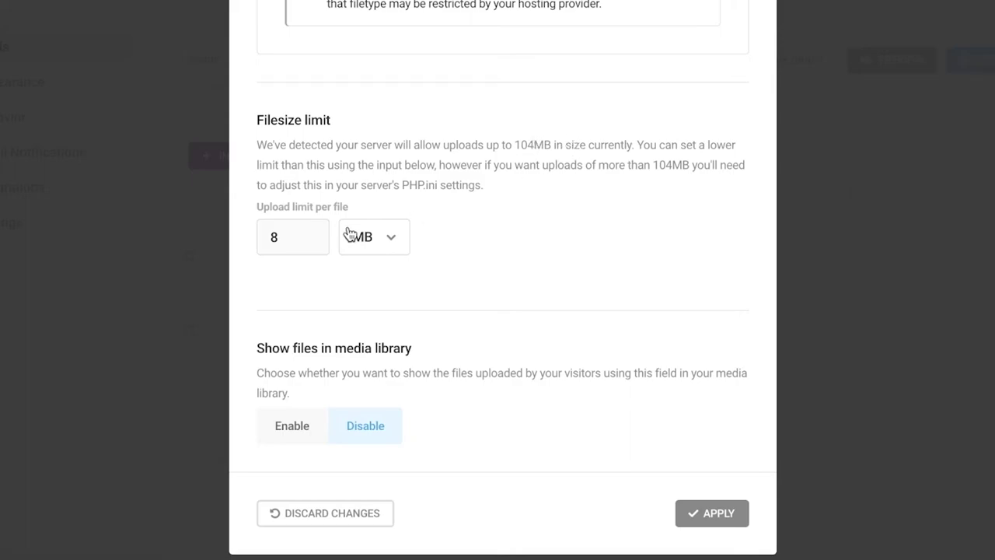
click(312, 238)
click(653, 240)
click(306, 238)
double_click(306, 237)
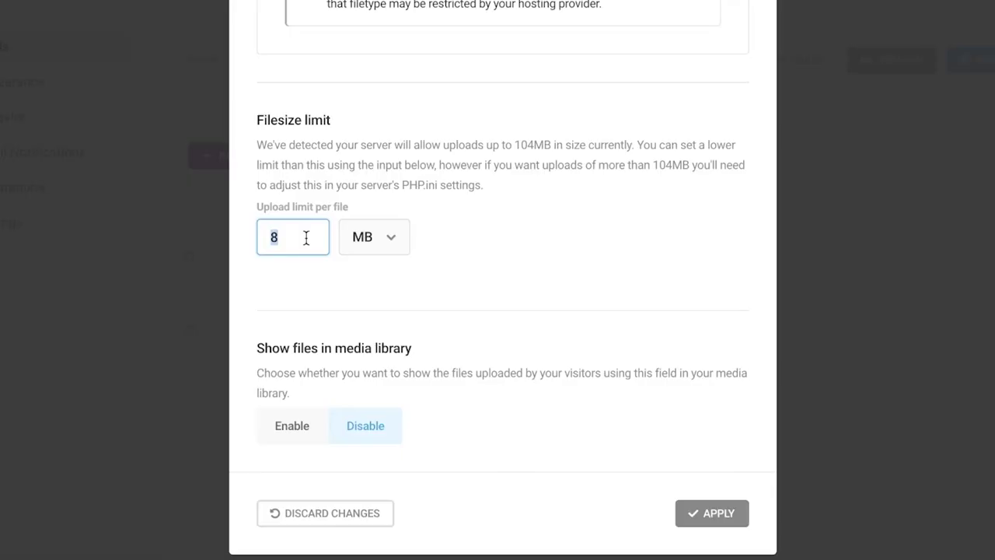
text(15)
click(531, 262)
scroll(527, 291, down, 1)
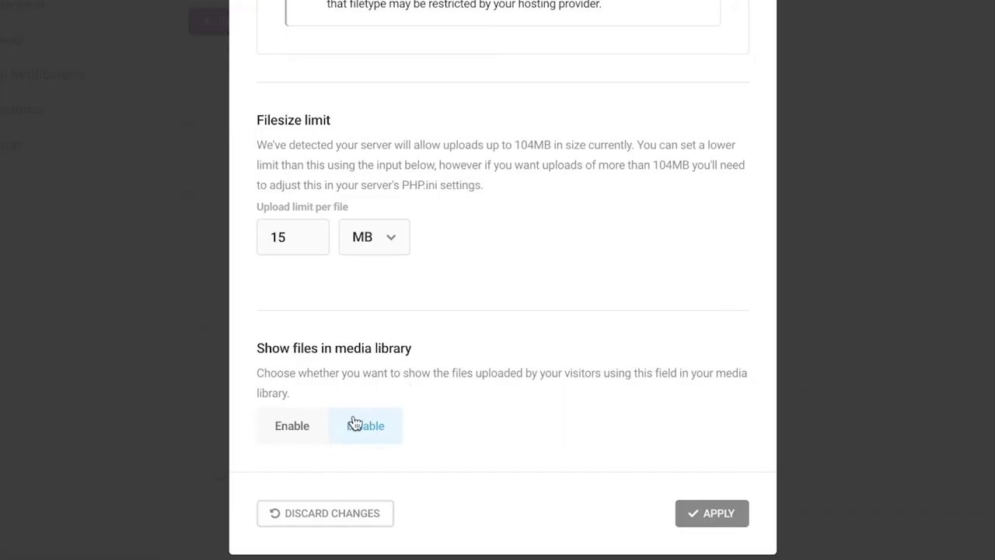
scroll(370, 301, up, 5)
scroll(369, 300, down, 10)
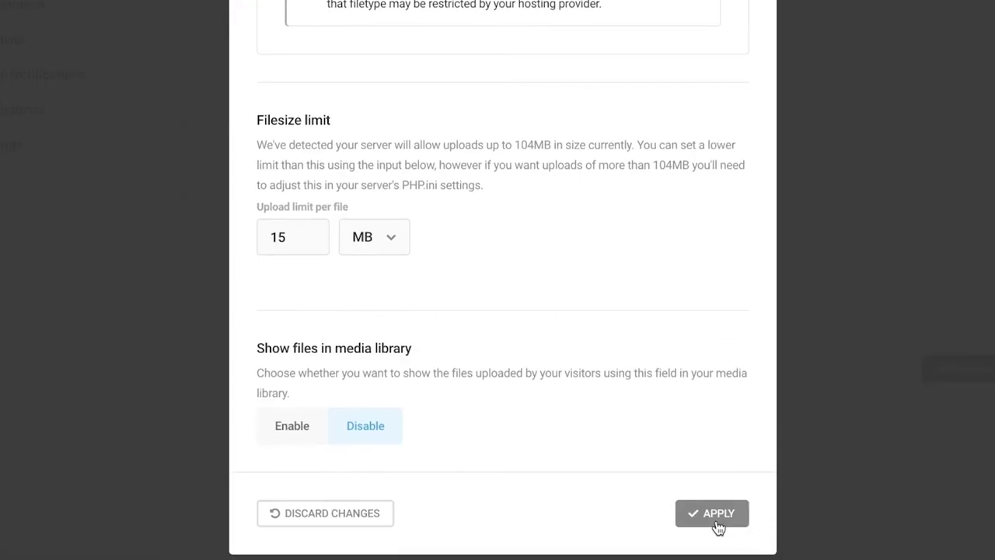
scroll(542, 362, up, 15)
Review the Upload Resume field's Styling, Visibility and Settings tabs, then apply the changes.
click(420, 49)
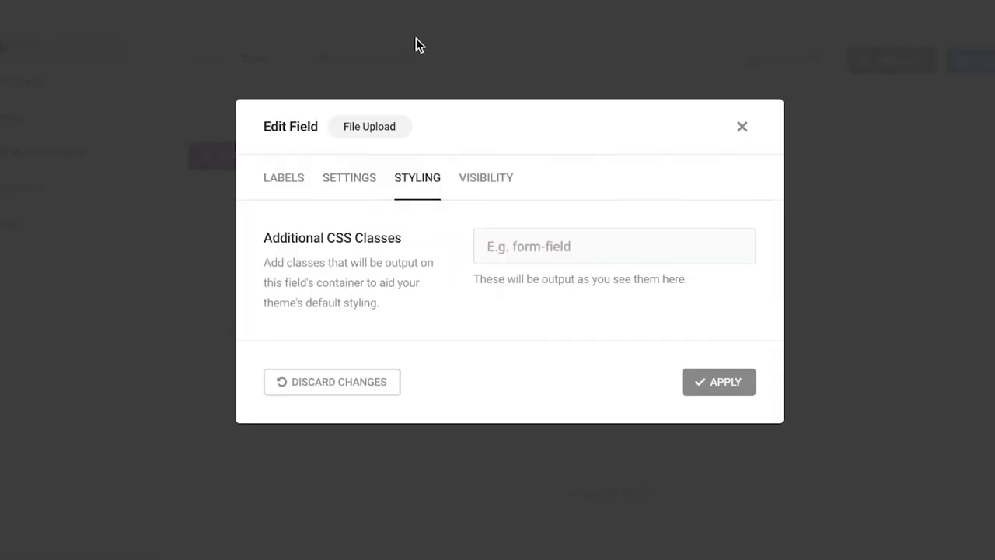
click(469, 180)
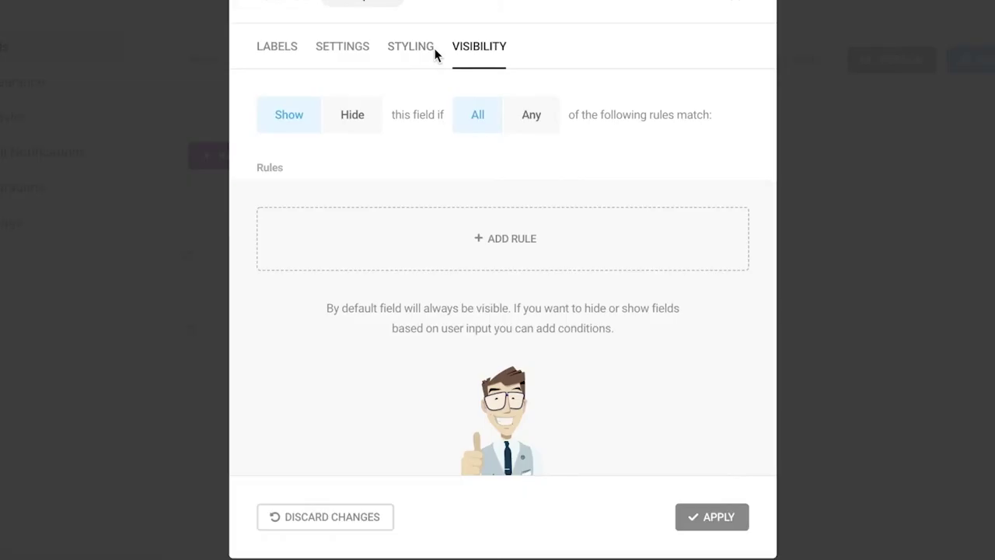
click(433, 51)
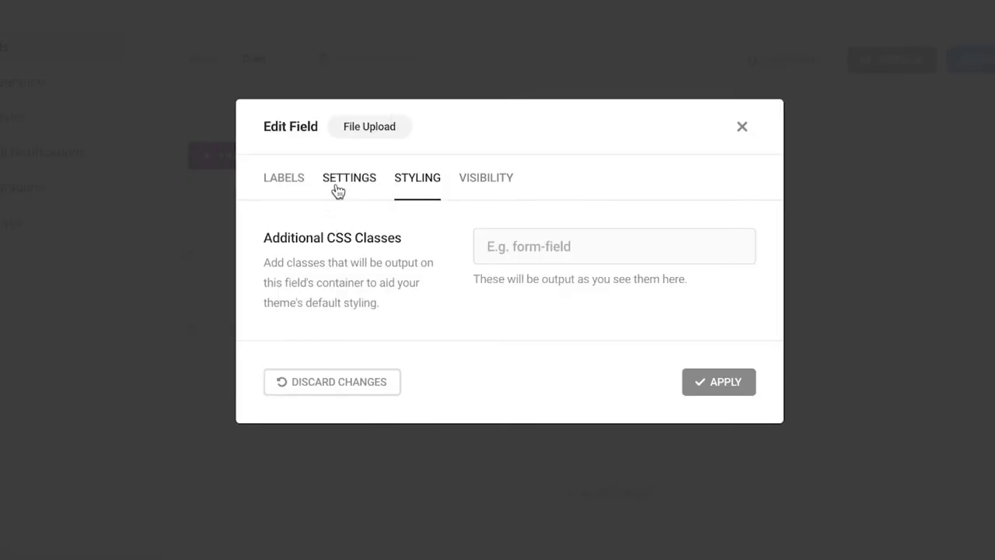
click(338, 191)
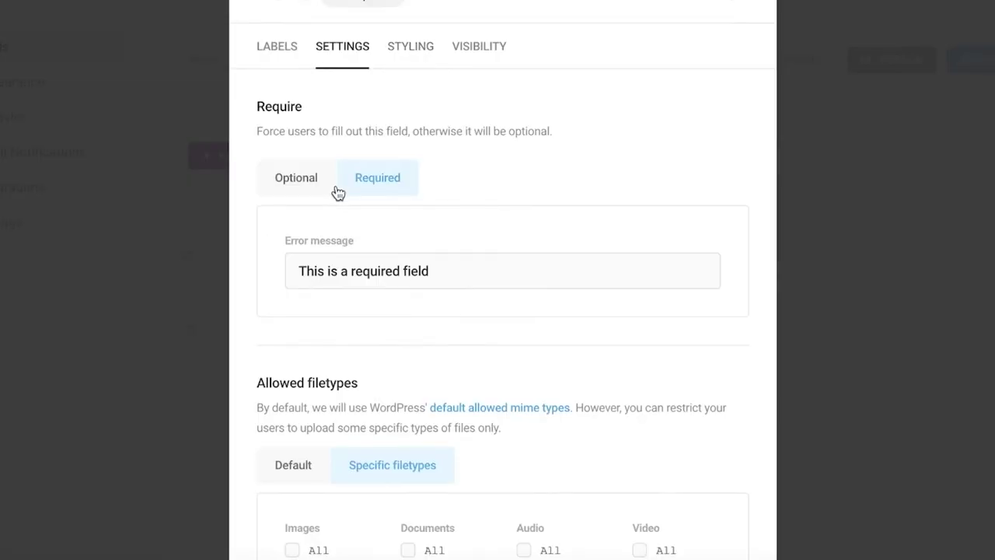
scroll(577, 162, down, 15)
click(740, 515)
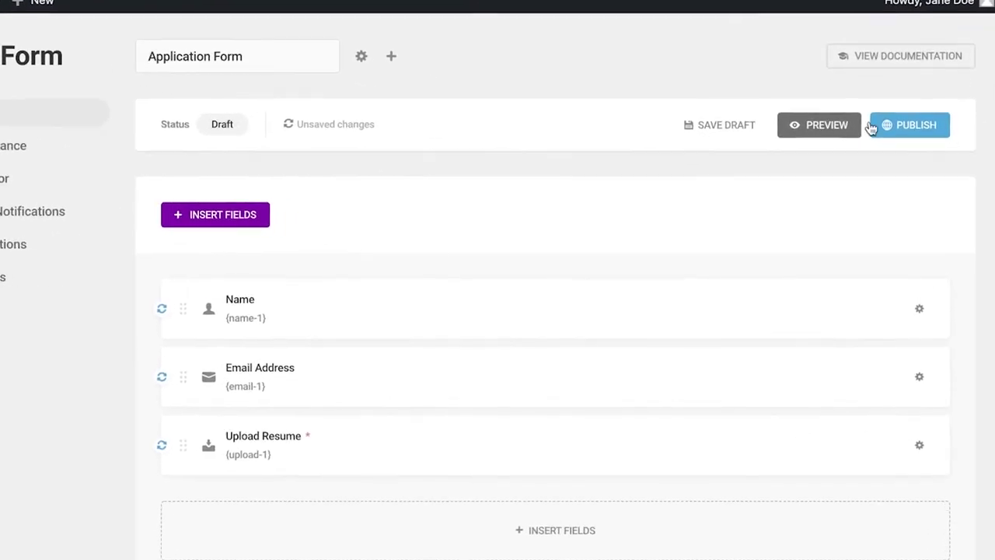
Publish the Application Form from the form editor.
click(902, 148)
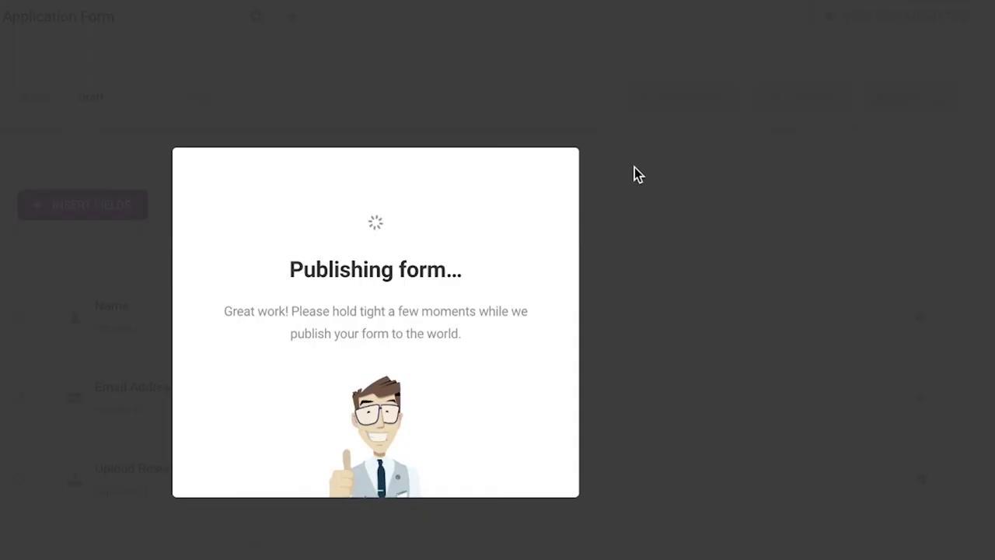